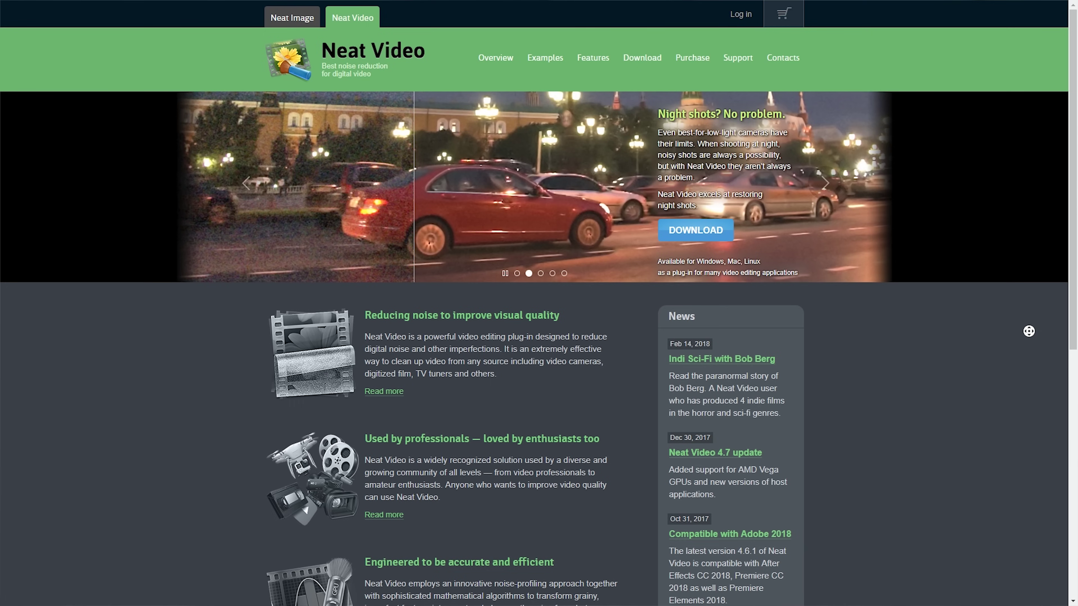
Open the Compatibility page from Neat Video's Features section in the browser.
middle_click(1030, 334)
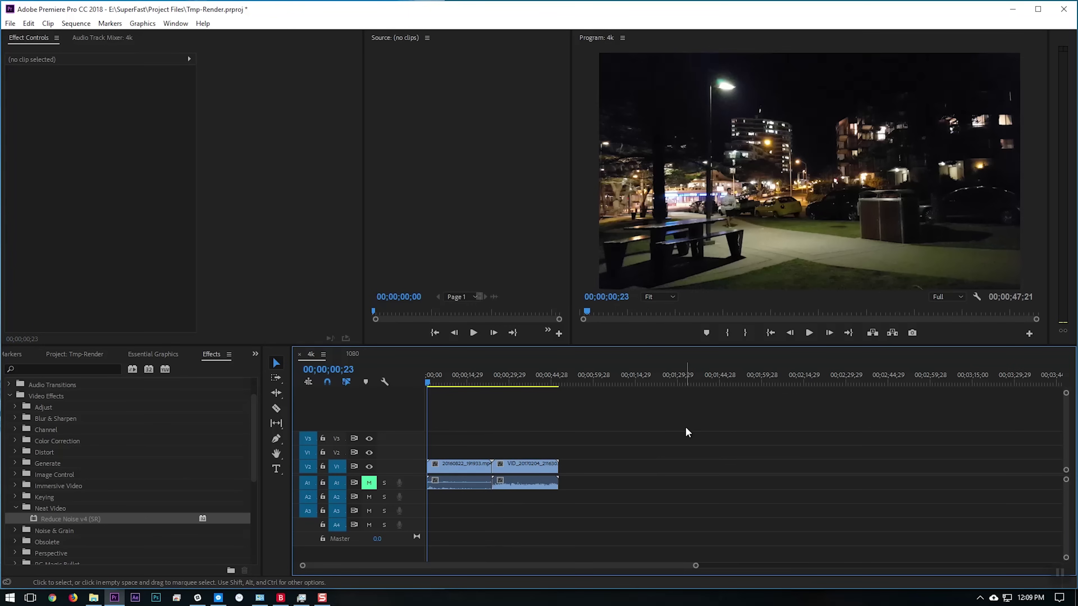
click(437, 384)
key(space)
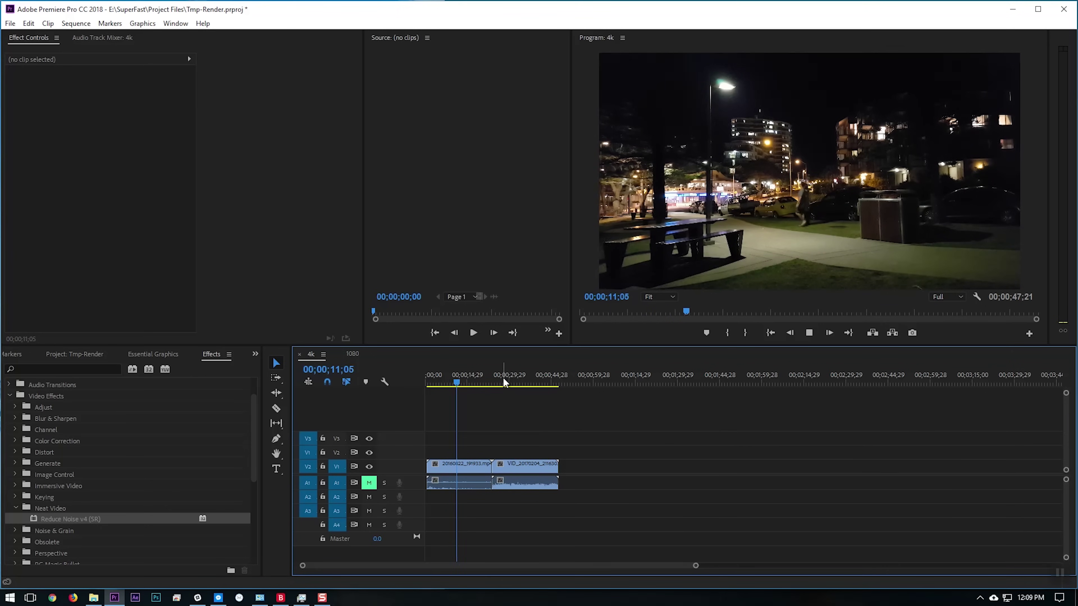
click(552, 380)
mouse_move(535, 379)
mouse_down()
mouse_move(512, 394)
mouse_move(547, 393)
mouse_up()
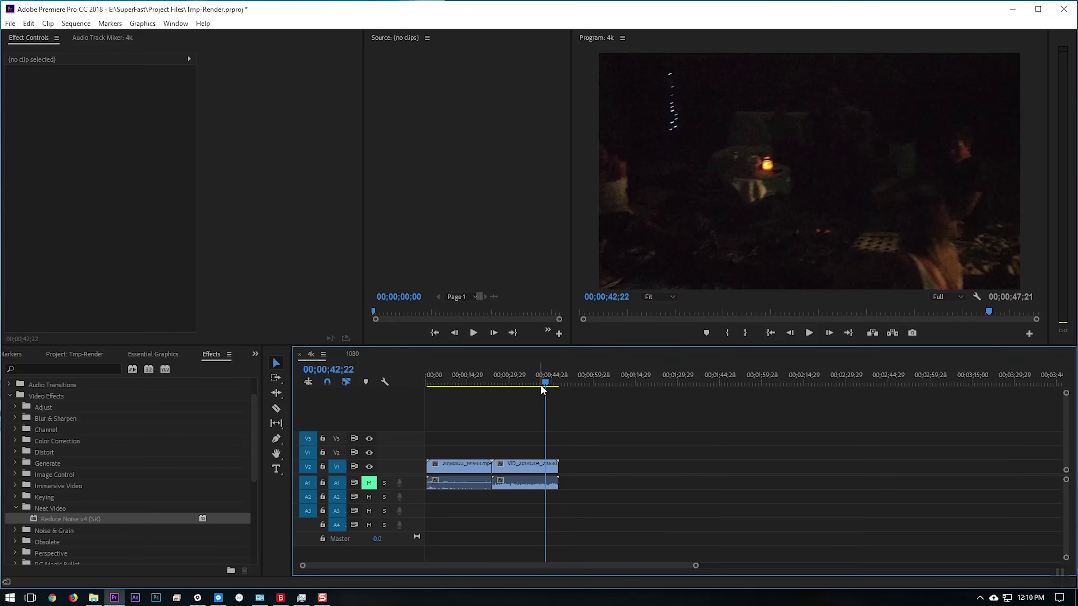
drag(541, 386, 514, 386)
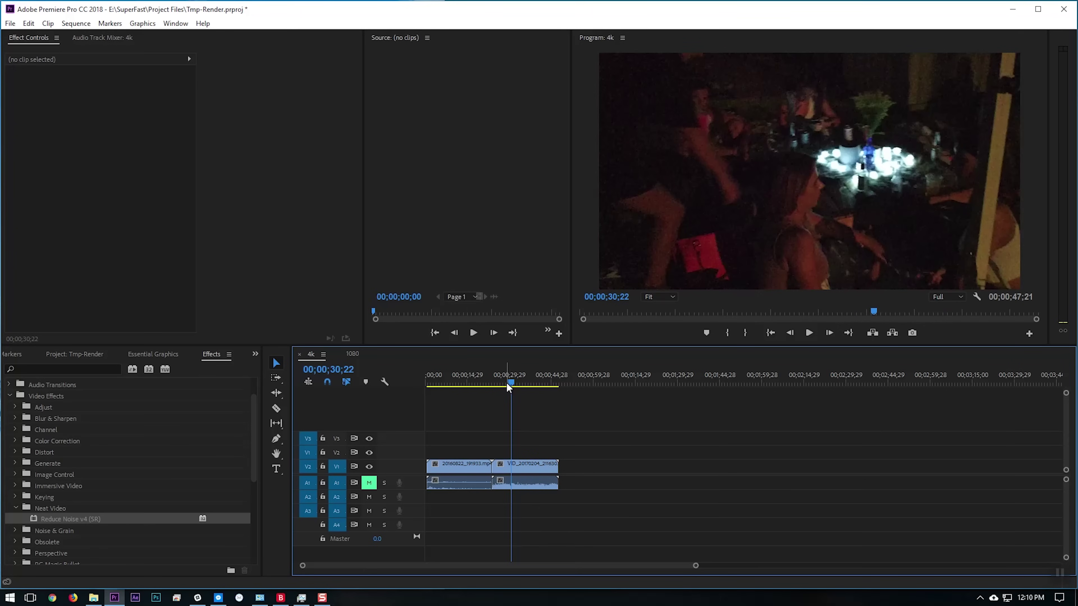
click(466, 384)
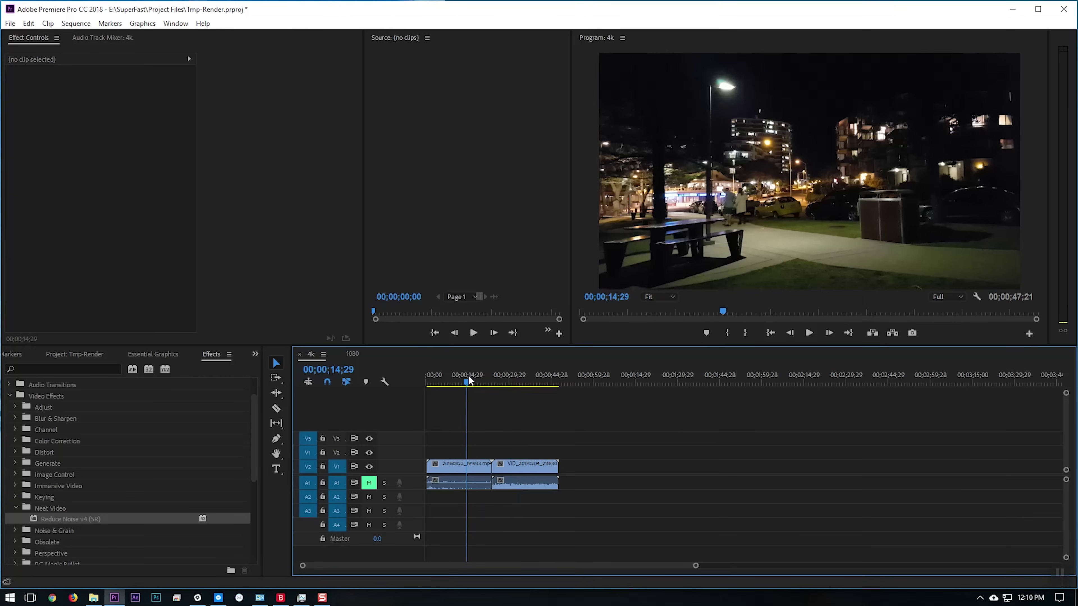
click(520, 380)
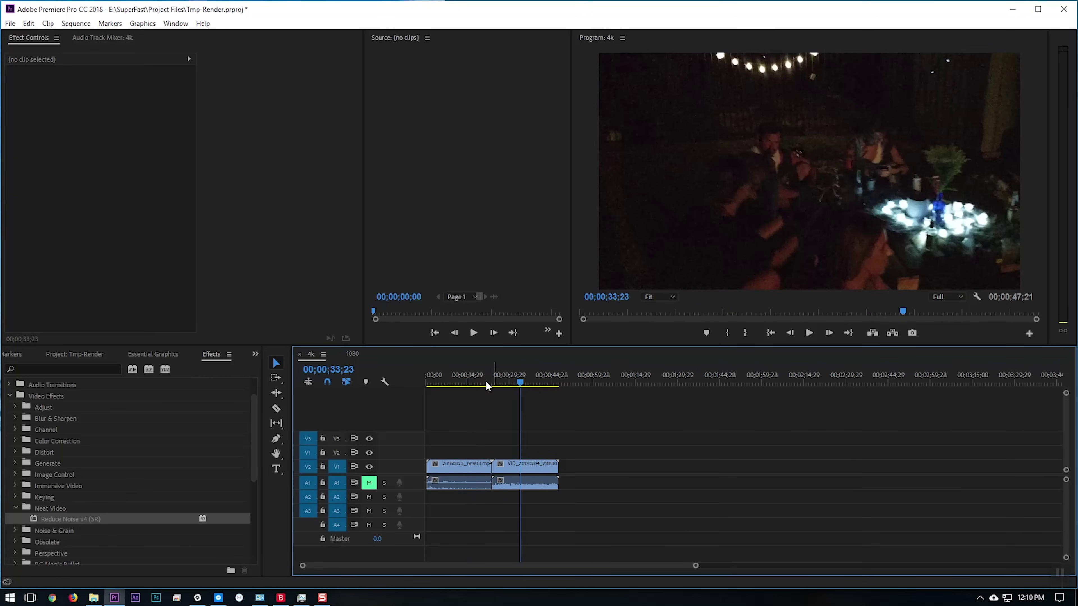
click(461, 382)
click(352, 354)
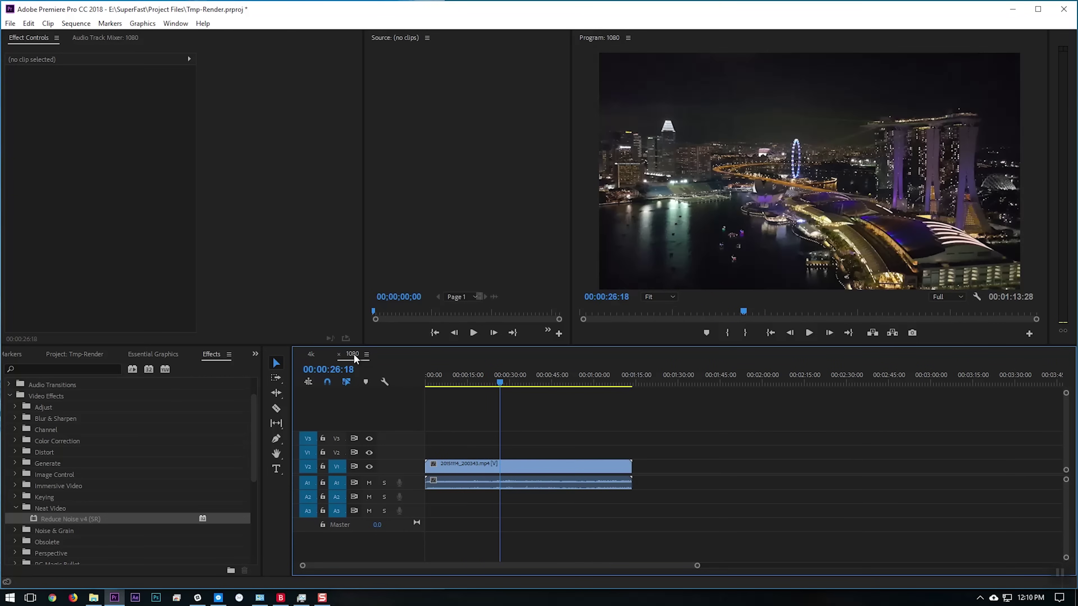
click(457, 379)
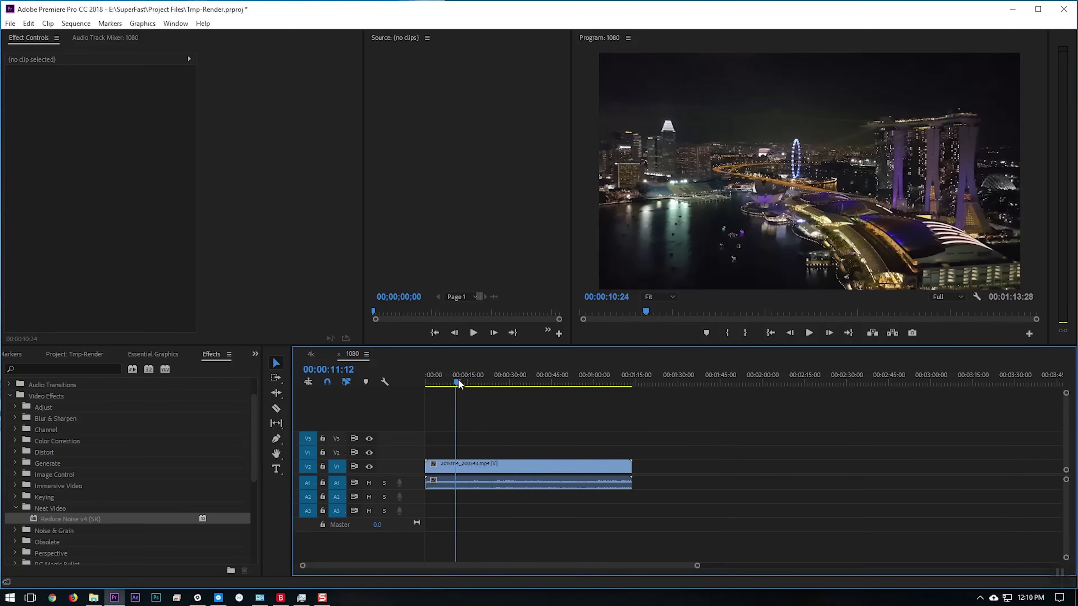
click(505, 382)
drag(505, 383, 549, 382)
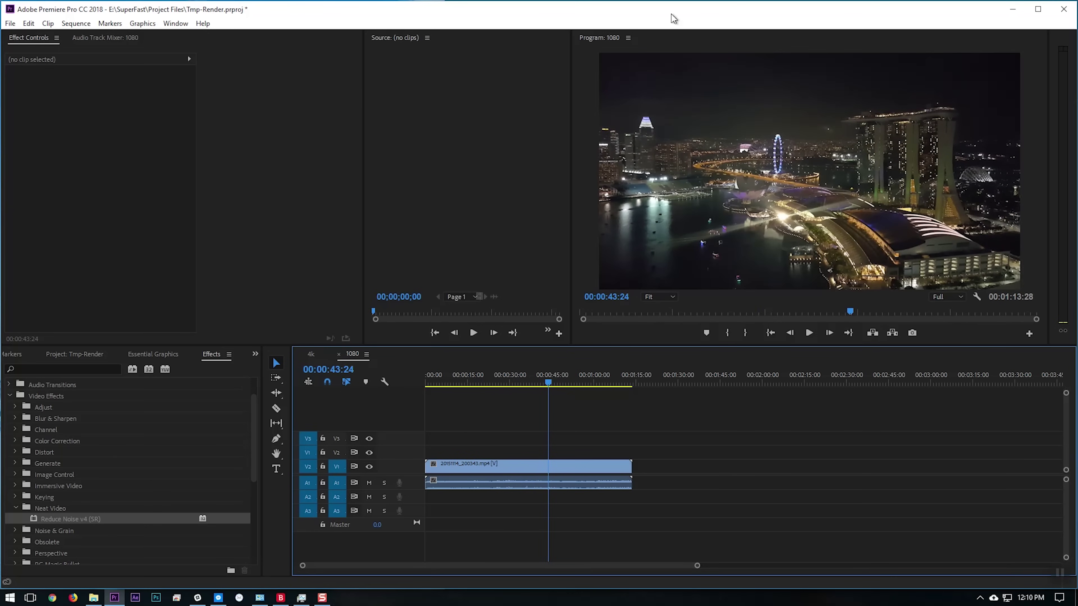
click(809, 333)
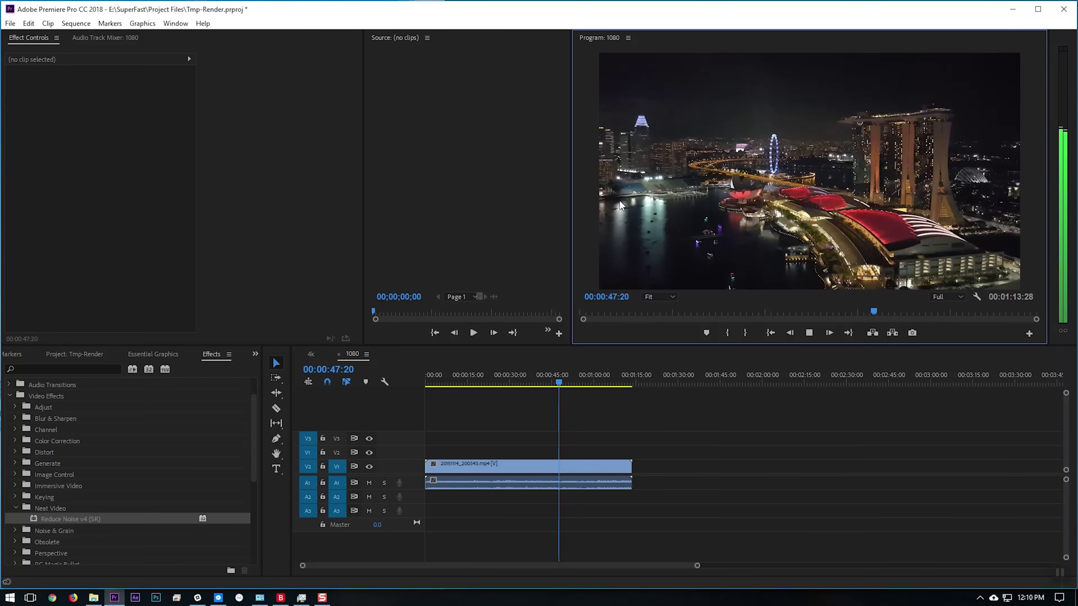
click(809, 332)
click(312, 355)
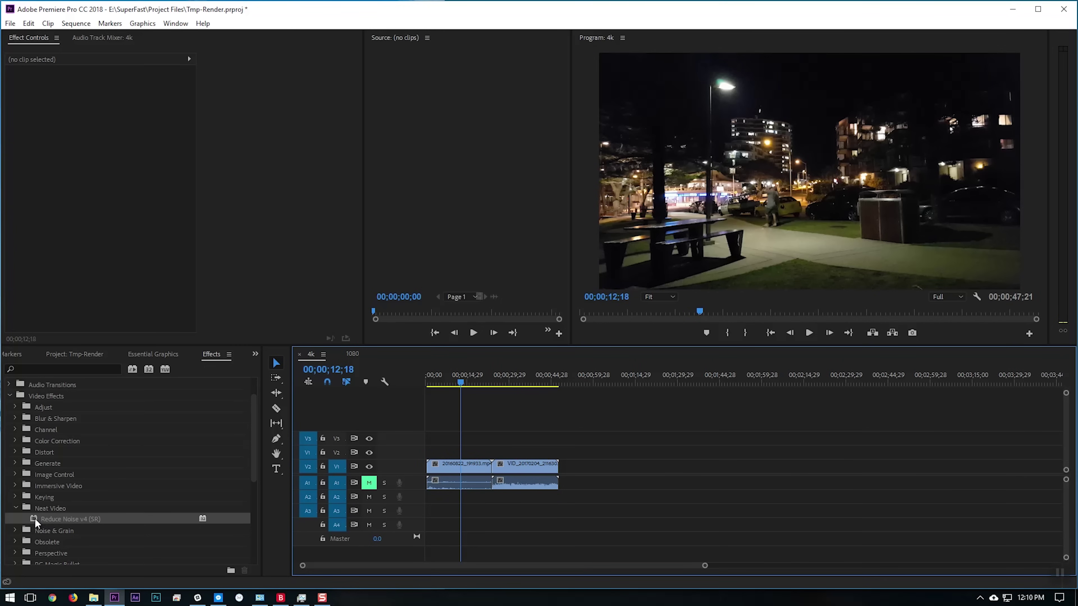
Apply Reduce Noise v4 (SR) to the first V1 street clip, then Prepare and Build to launch Neat Video.
drag(35, 517, 470, 460)
click(470, 460)
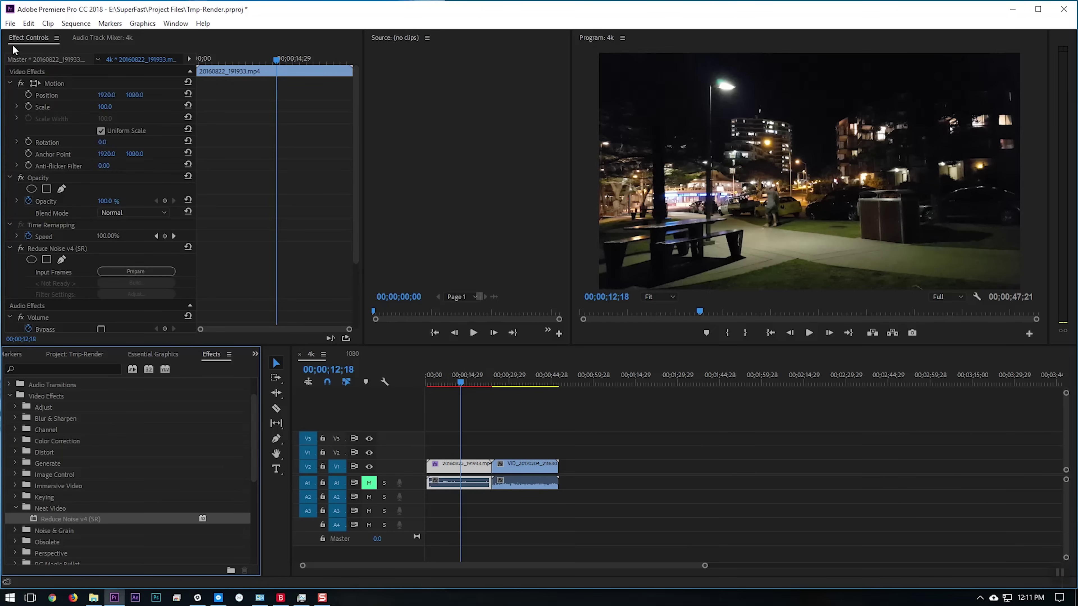
click(135, 271)
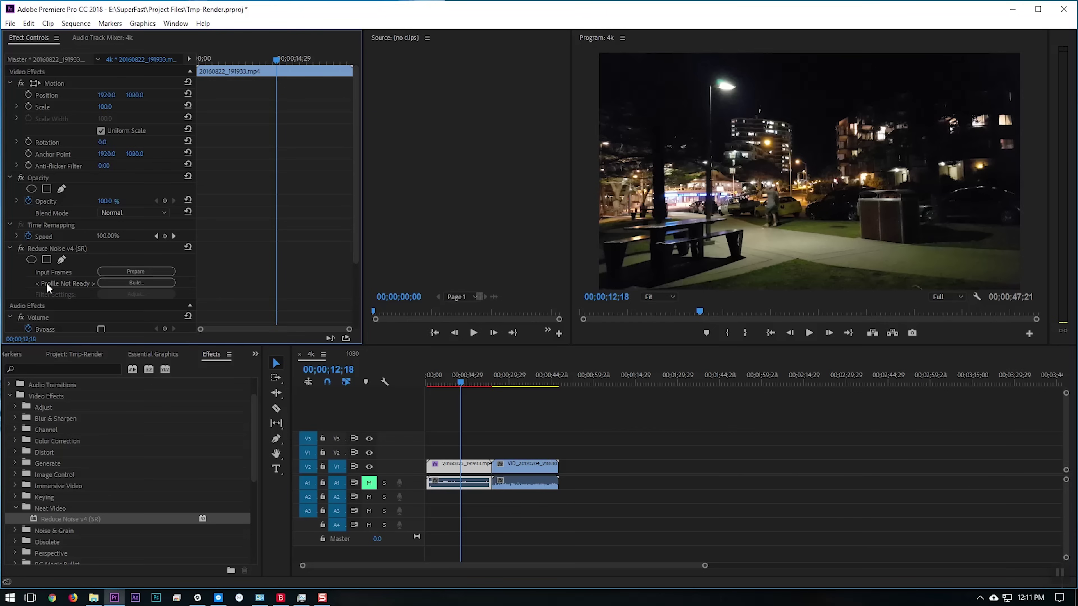
click(128, 284)
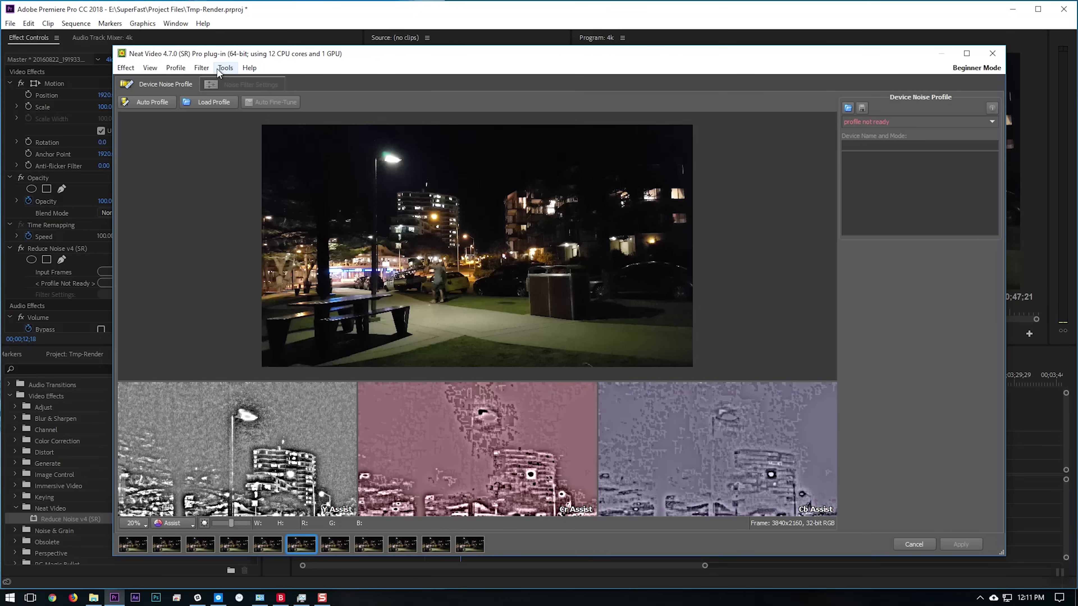
Check Neat Video's Performance preferences, keep 12 CPU cores, and start Optimize Settings.
click(224, 68)
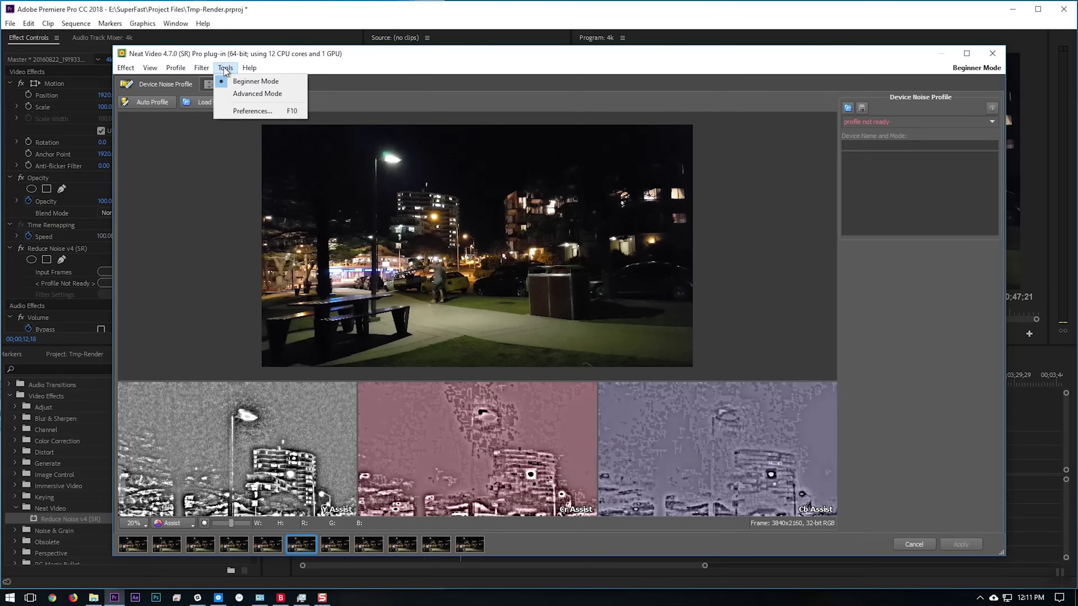
click(244, 112)
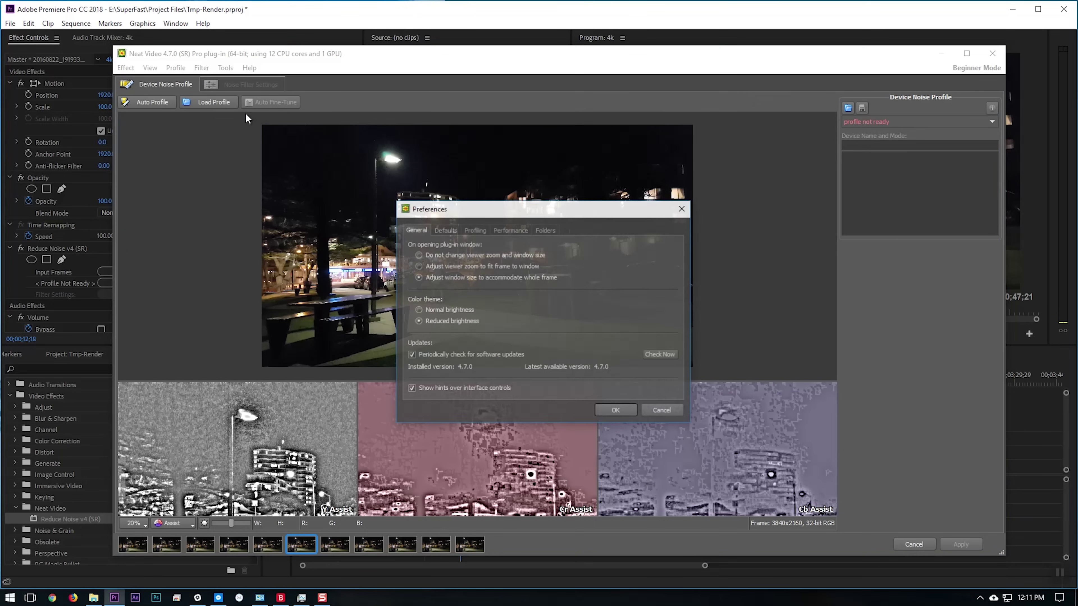
click(501, 230)
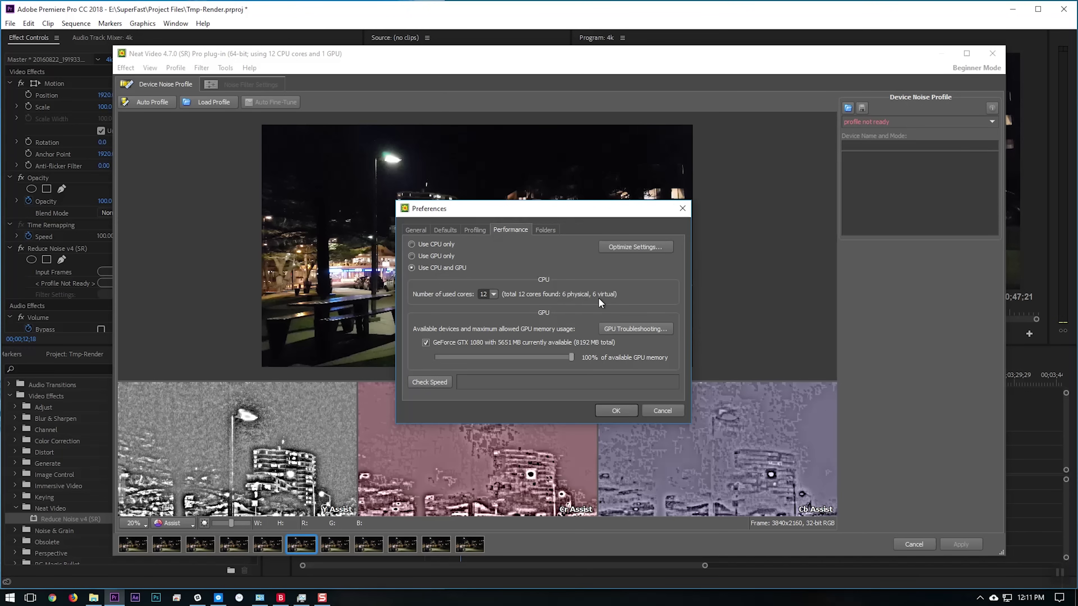
click(492, 293)
click(508, 273)
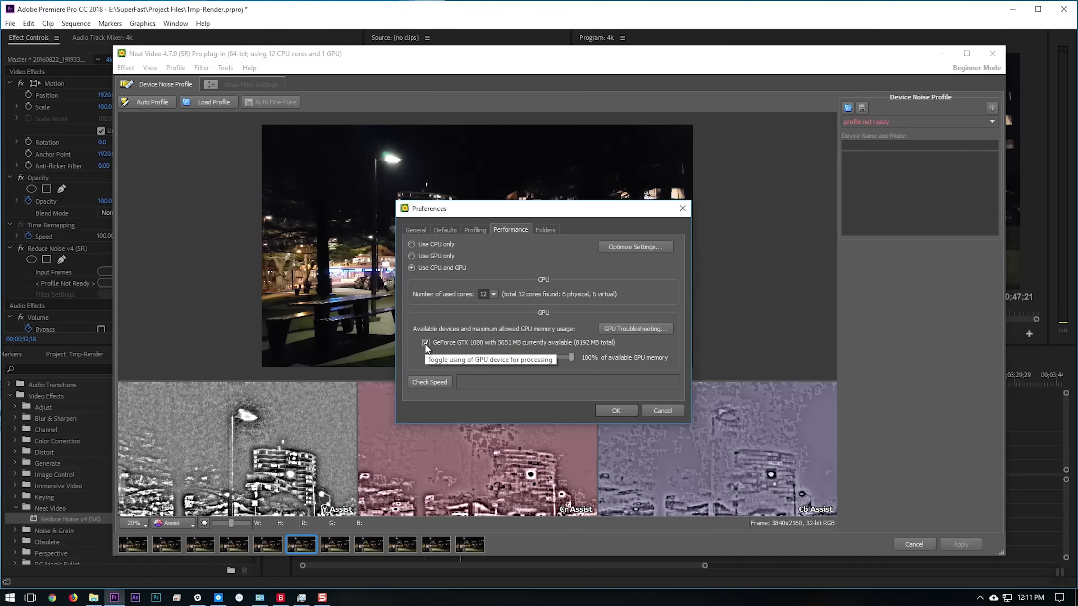
click(630, 248)
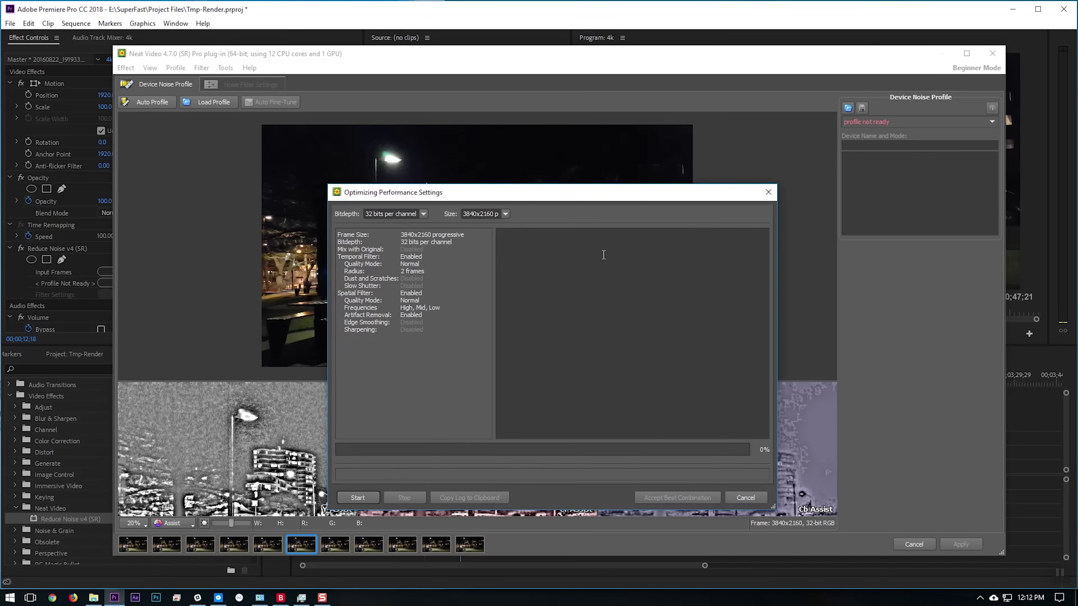
Start the optimization test, stop it early, and close its dialog.
click(356, 498)
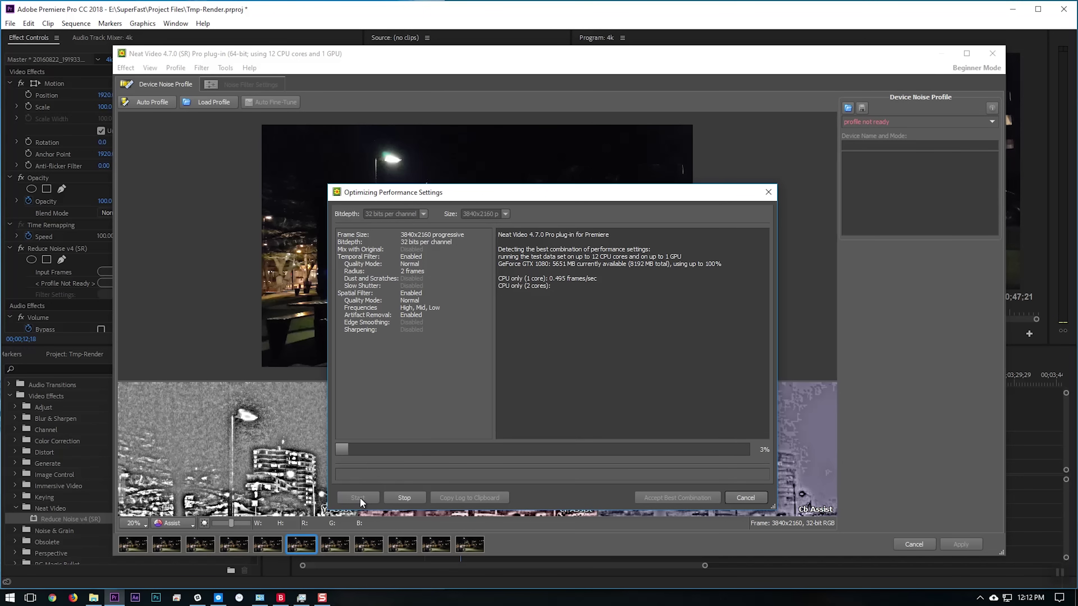
click(397, 495)
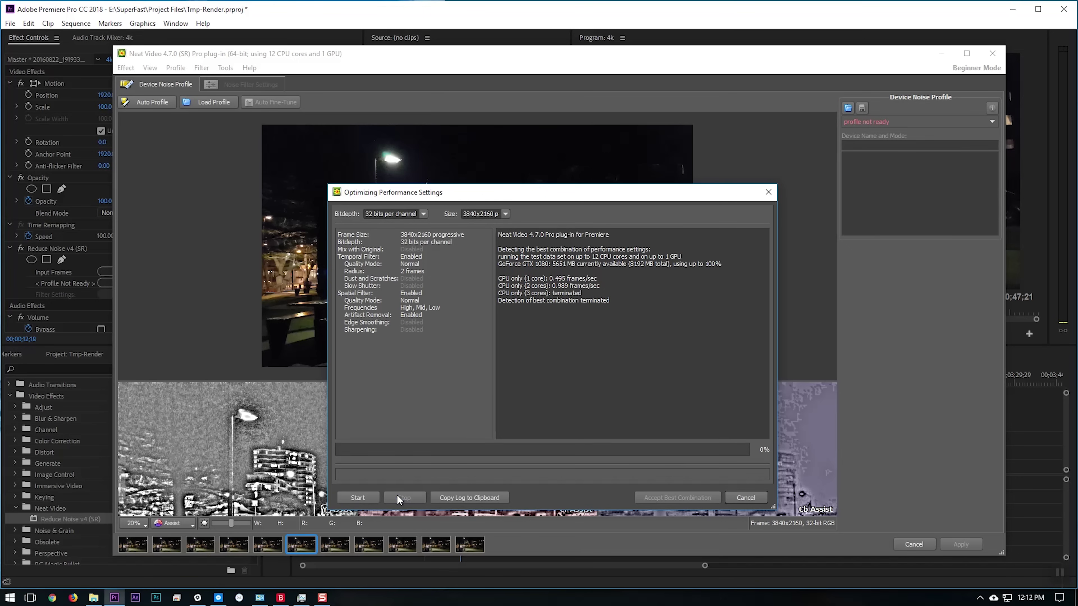
click(738, 498)
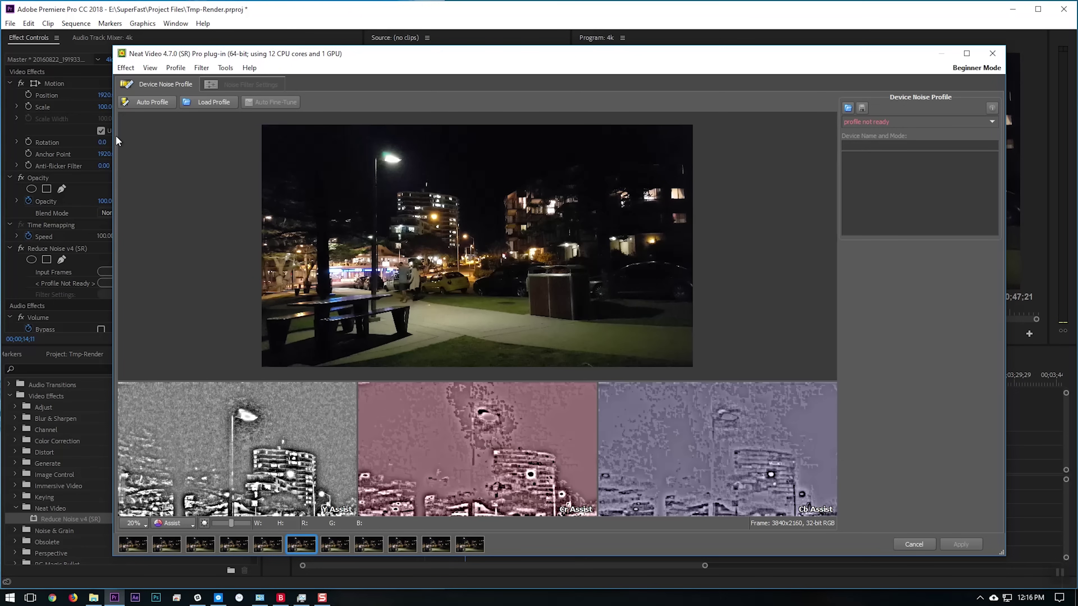
Auto-profile the clip's noise, checking samples in the sky and on the grass, then view the filtered result.
click(150, 104)
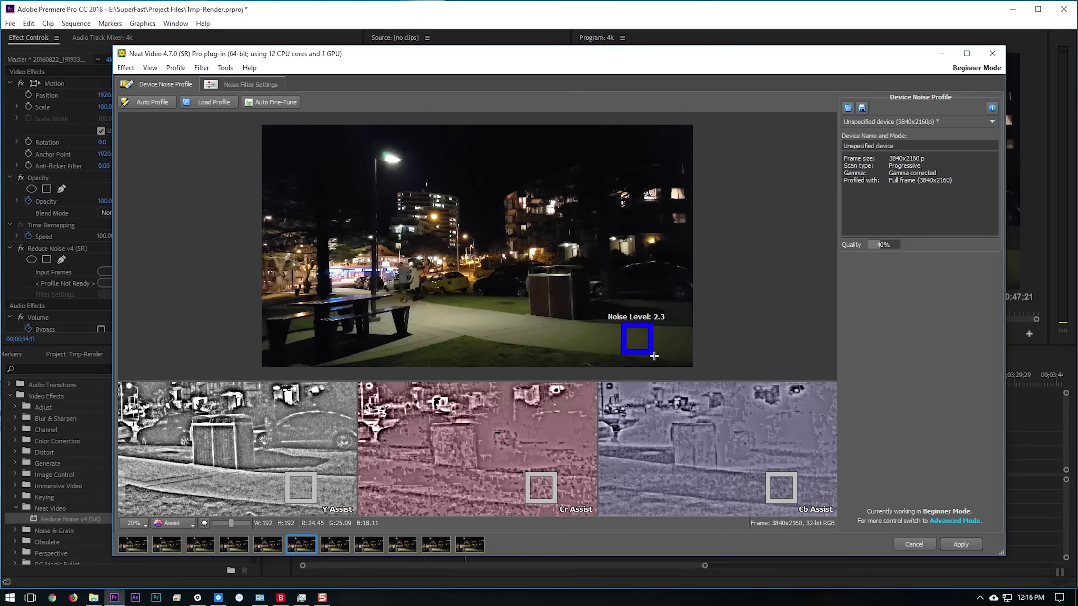
drag(638, 342, 509, 195)
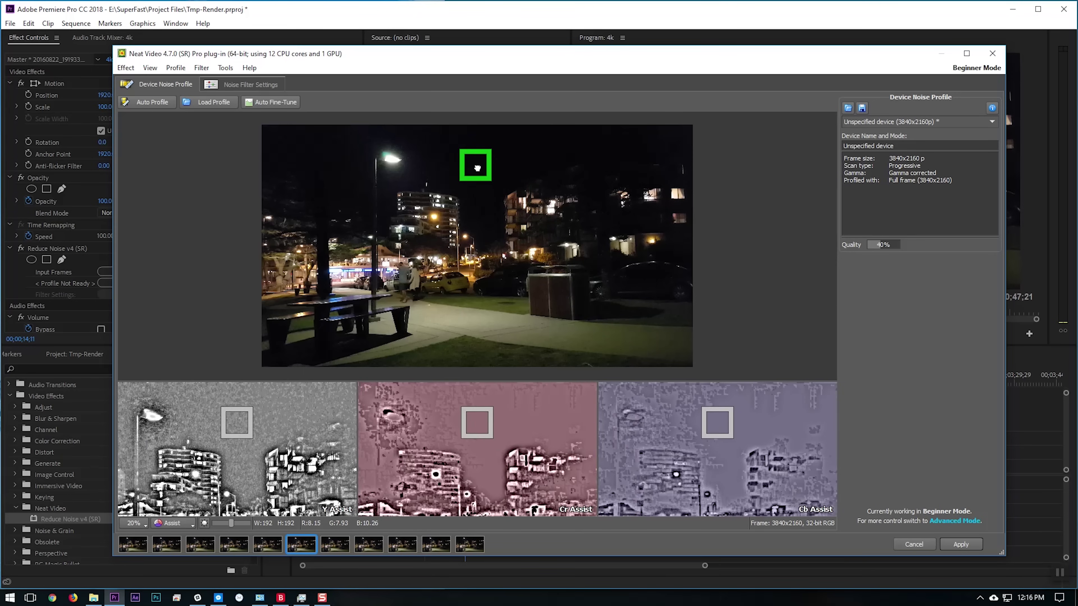
drag(477, 168, 479, 165)
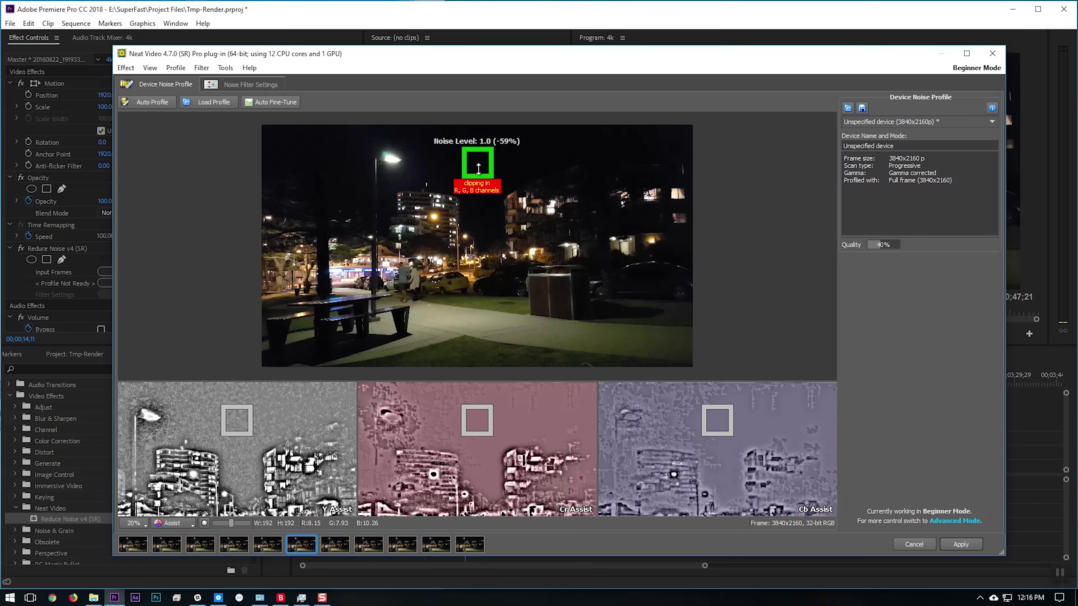
drag(479, 163, 480, 365)
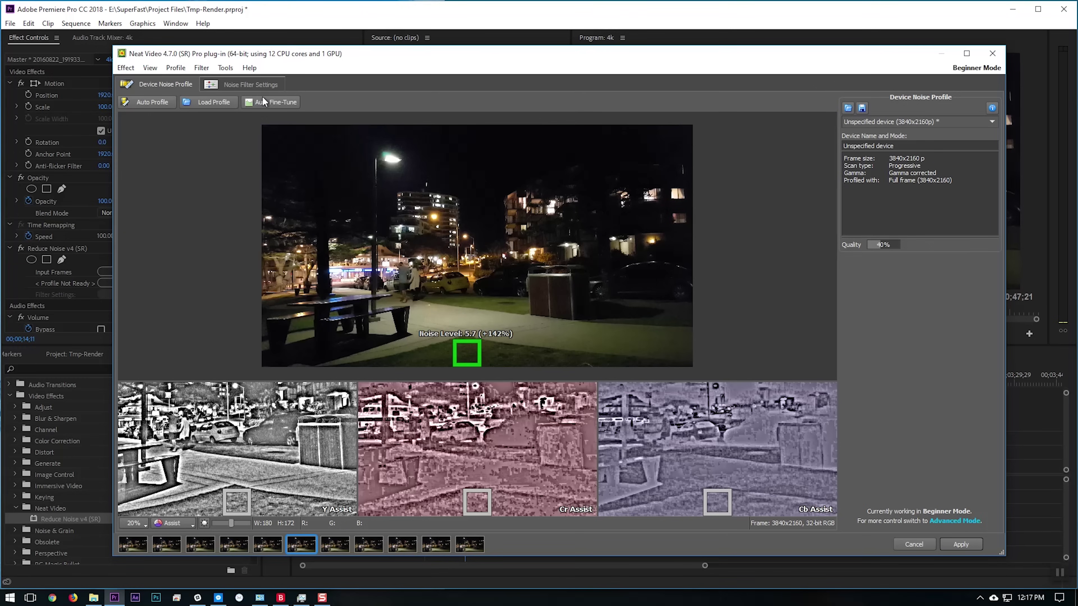
click(250, 84)
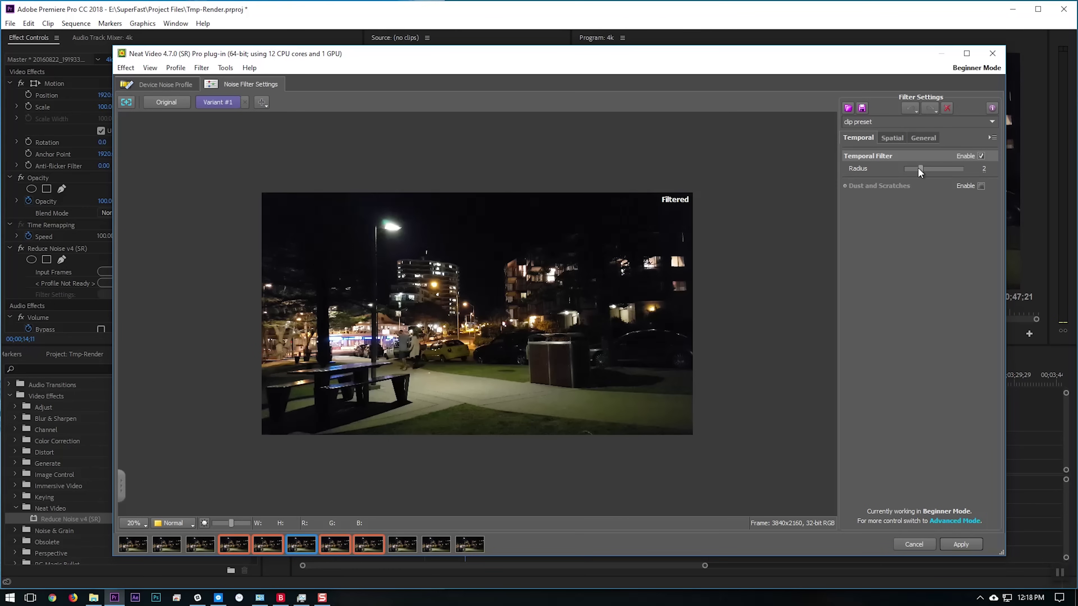
Drag the Temporal Filter Radius slider from 2 through 3 up to 4 frames.
drag(921, 169, 929, 168)
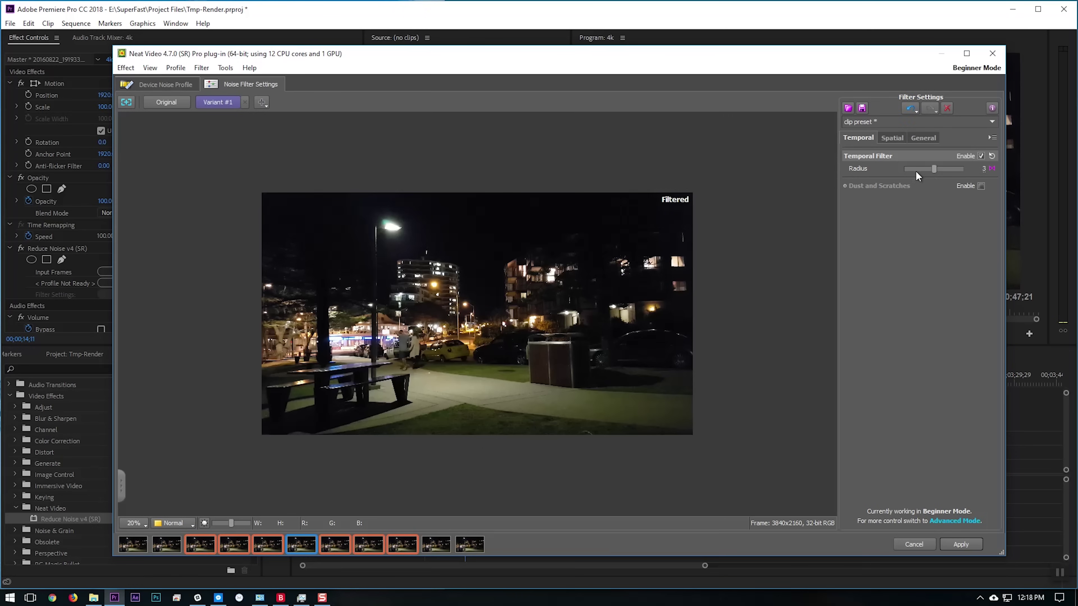
drag(933, 168, 945, 169)
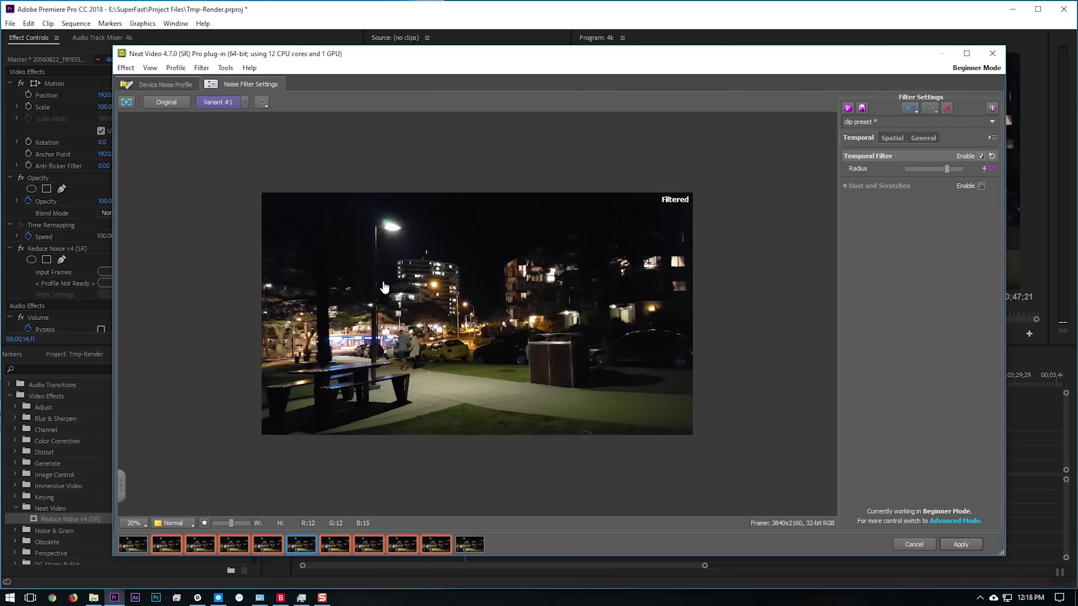
Review the Spatial, General and Temporal tabs, apply the filter, and put the playhead at 00;00;16;11.
click(893, 139)
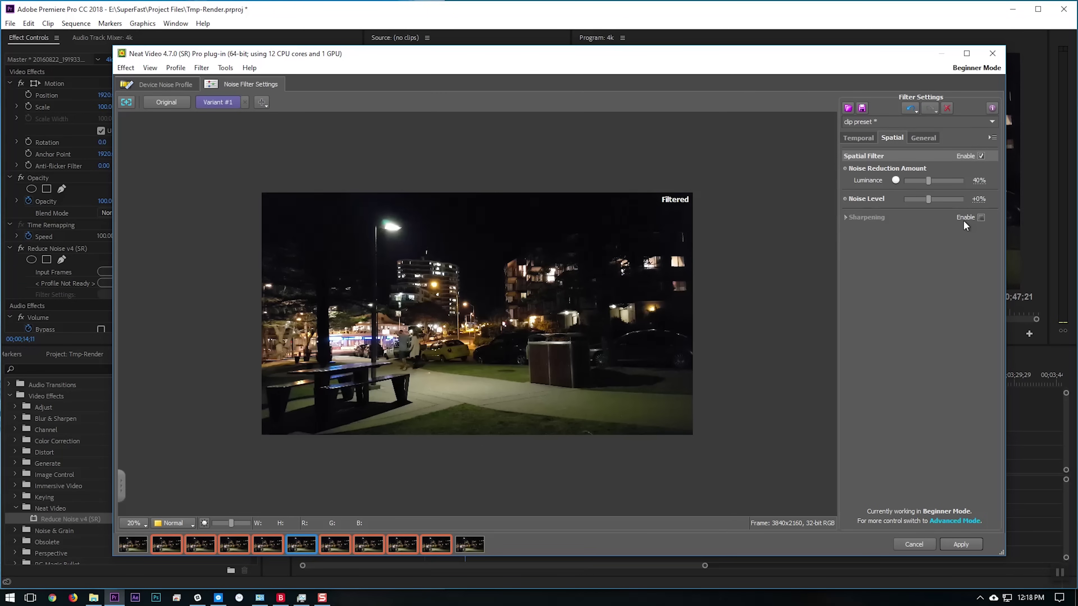
click(921, 138)
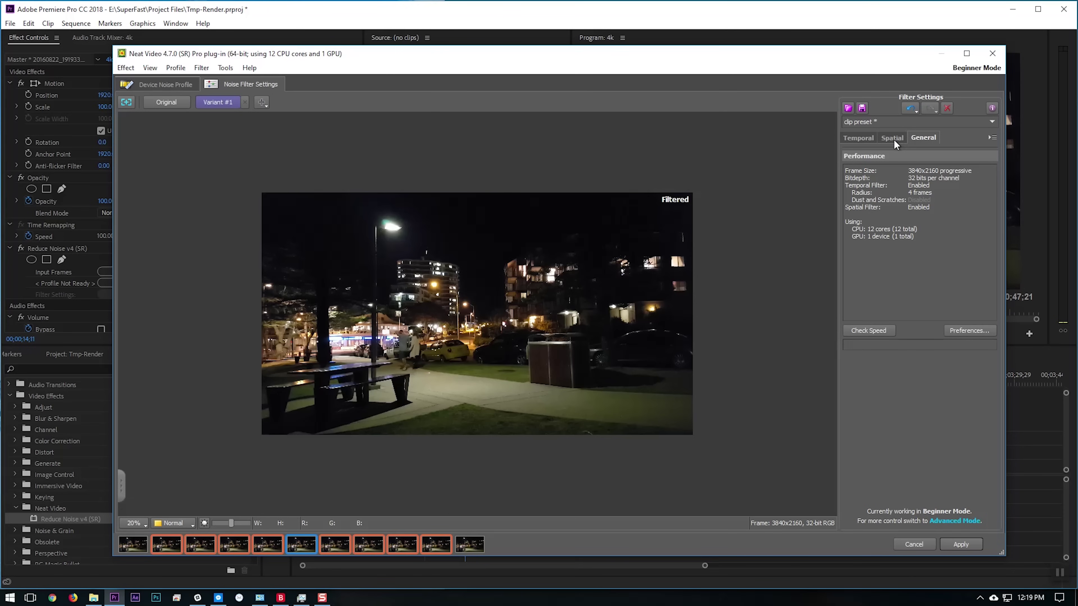
click(842, 136)
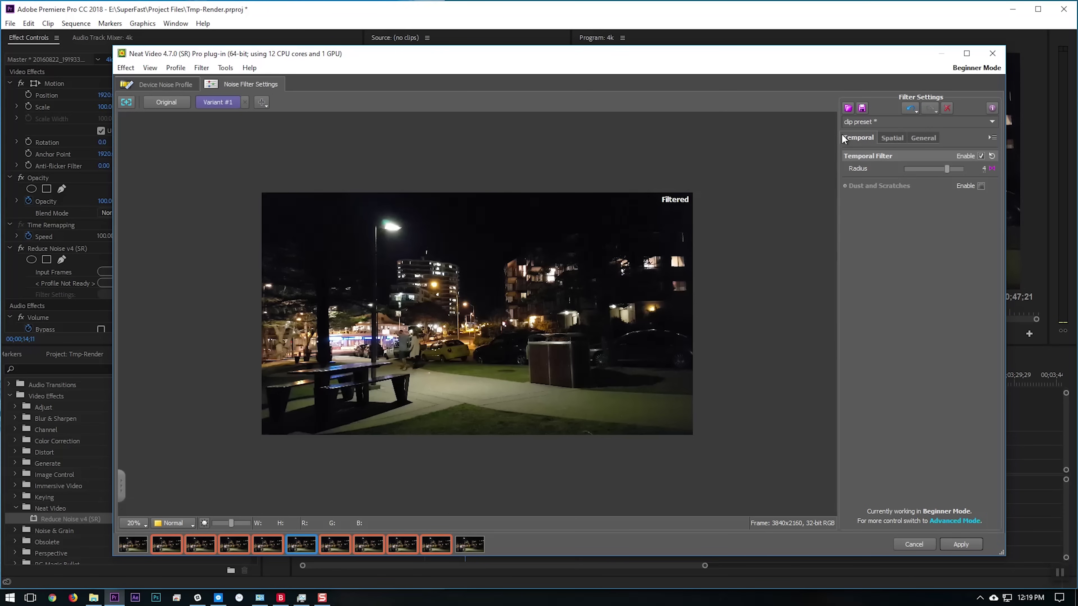
click(961, 548)
click(469, 381)
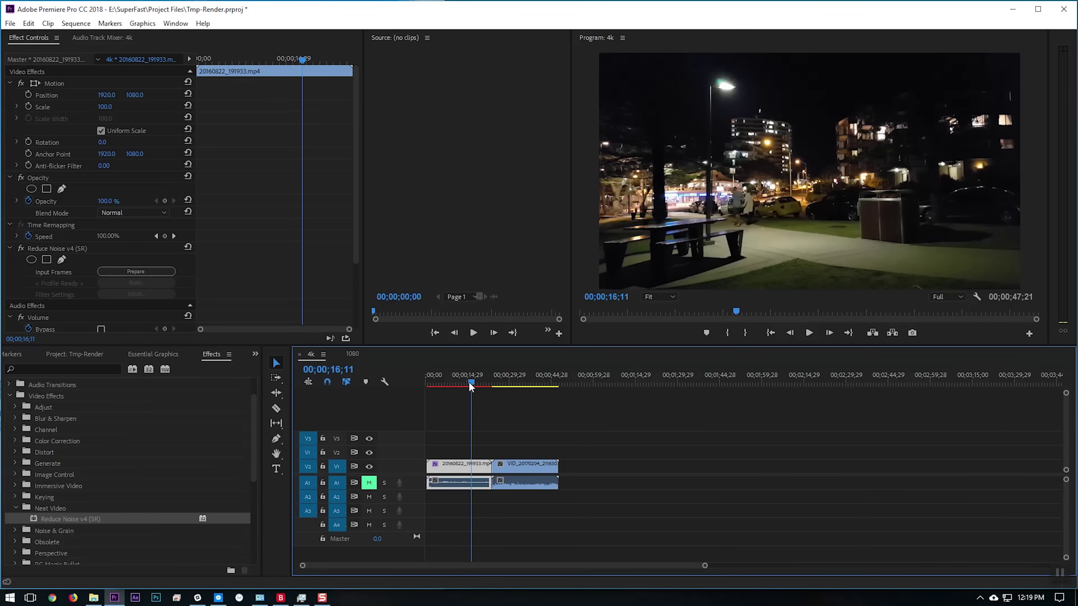
Play the denoised clip, render timeline previews, and scrub between the two clips to 00;00;13;17.
drag(469, 382, 453, 387)
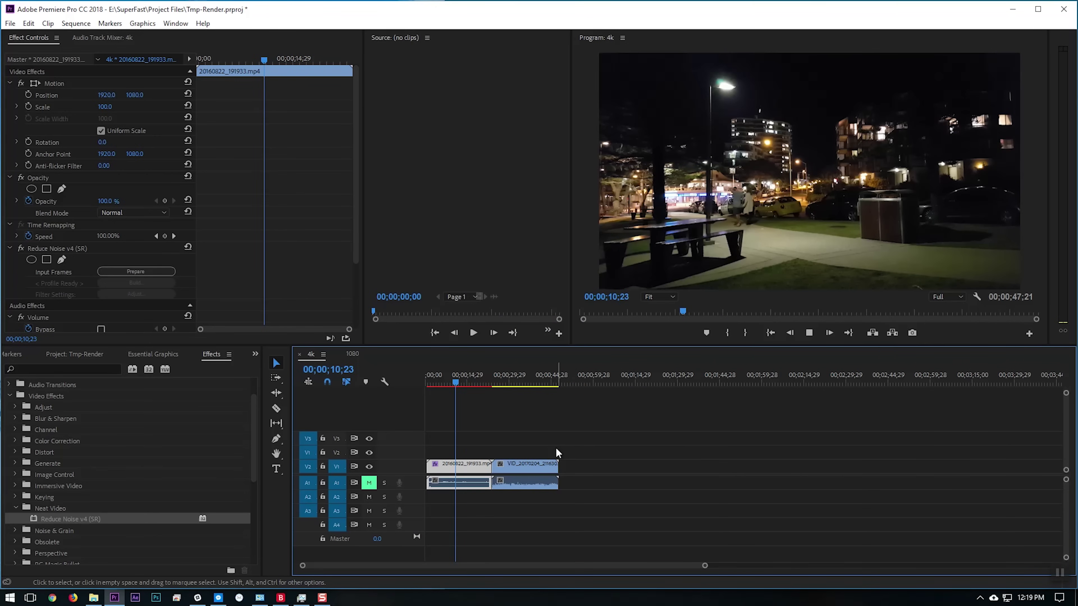
key(space)
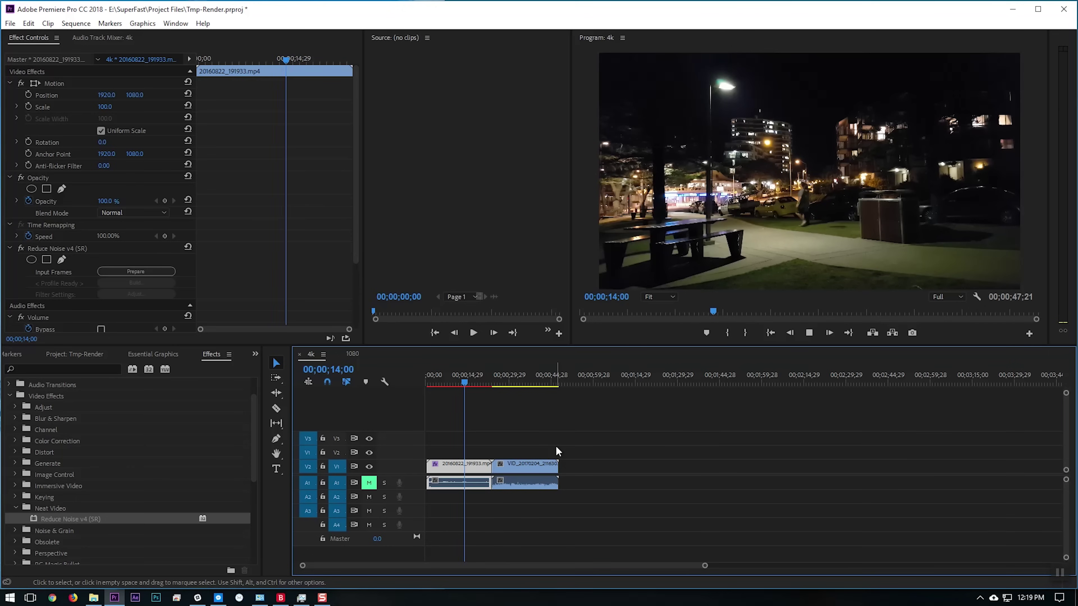
key(space)
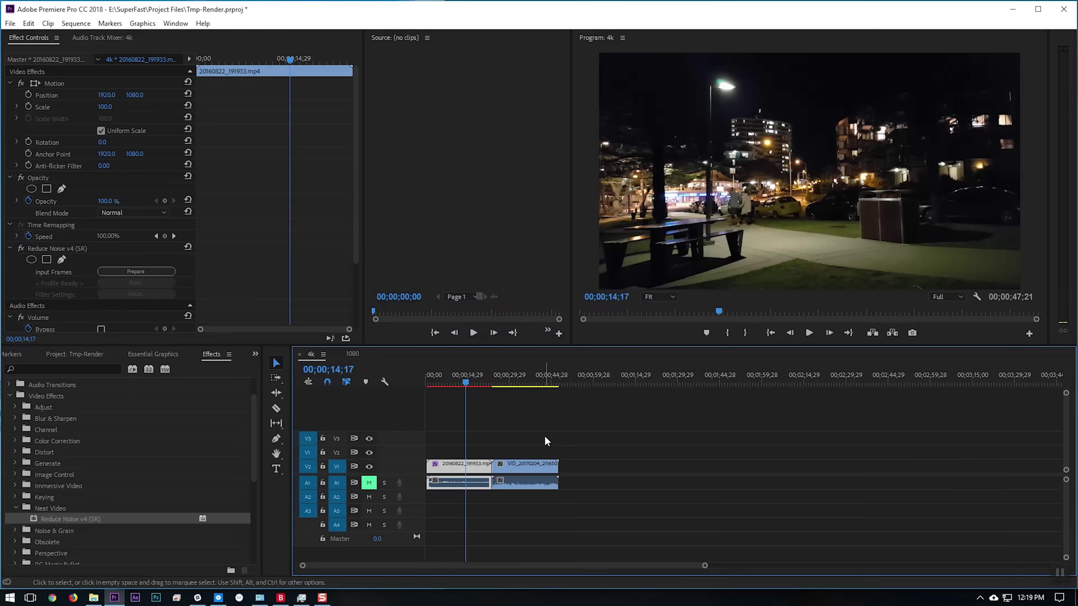
key(Return)
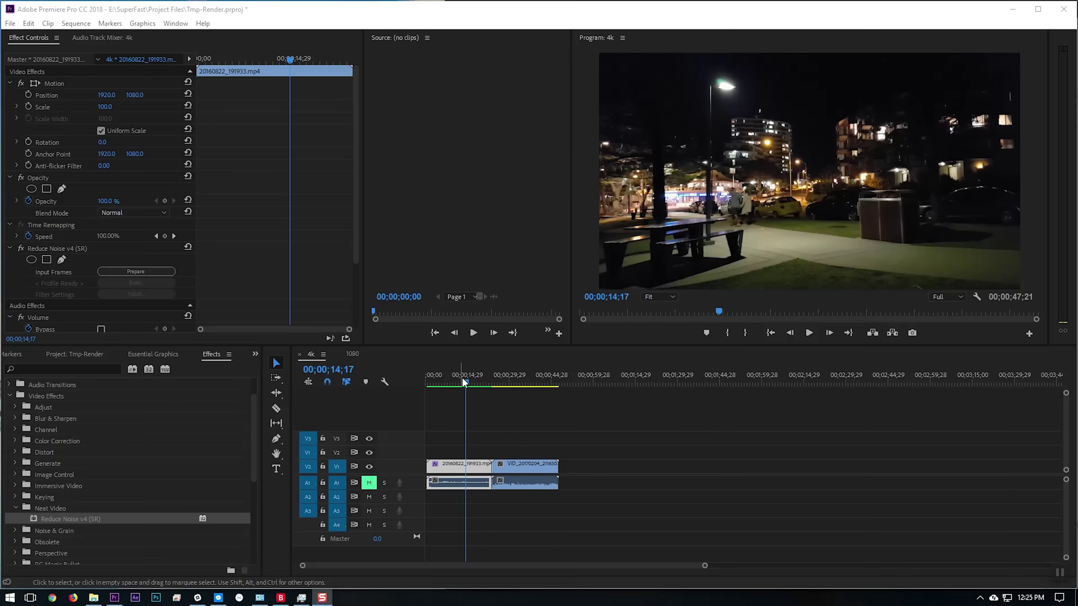
drag(465, 381, 493, 381)
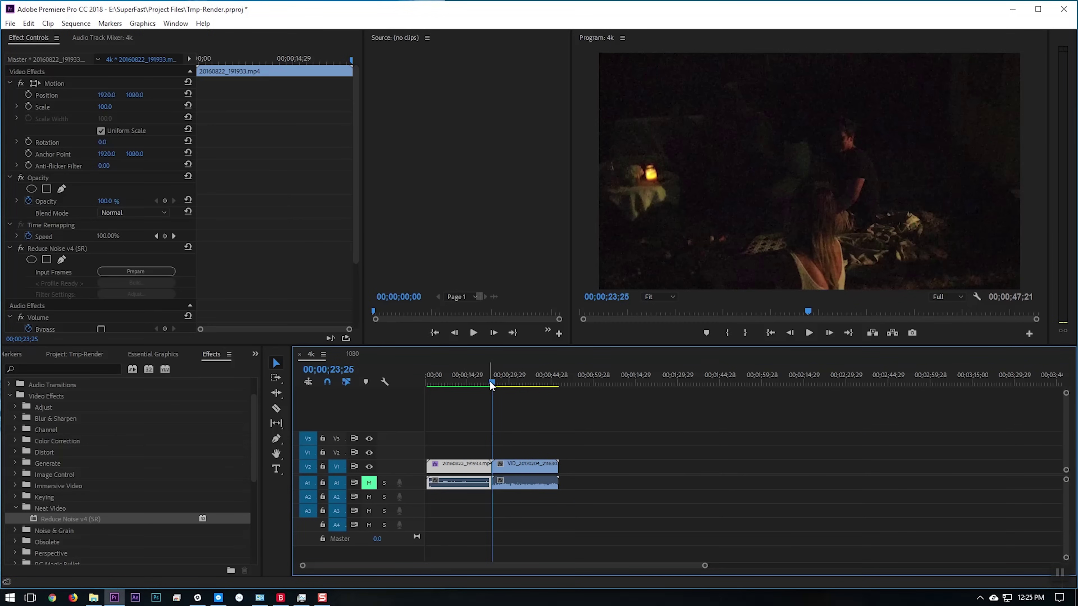
drag(490, 382, 438, 386)
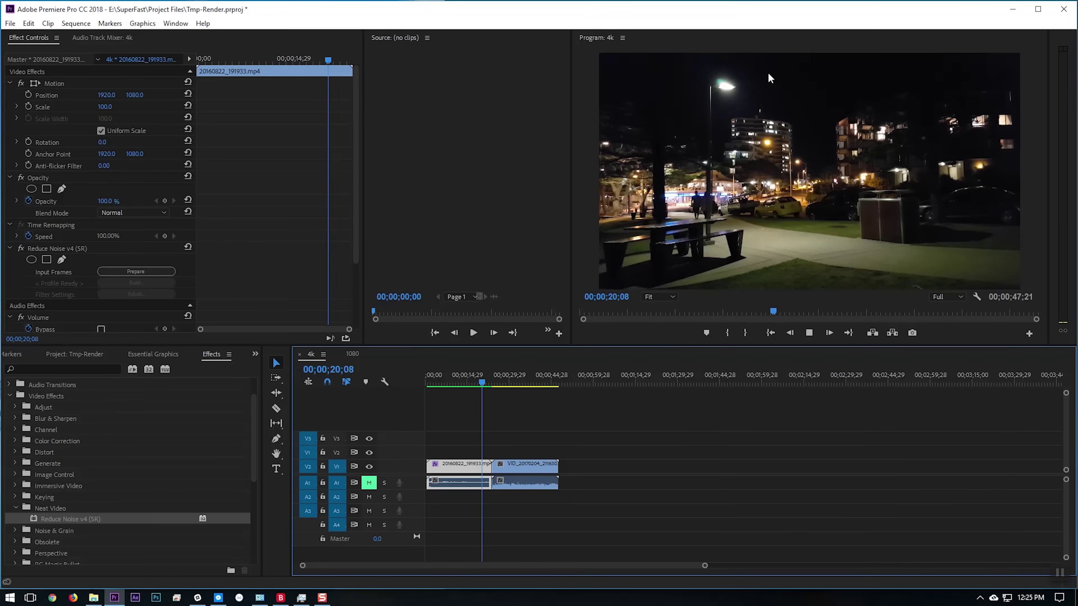
click(457, 381)
mouse_move(463, 382)
mouse_down()
mouse_move(472, 384)
mouse_move(442, 387)
mouse_up()
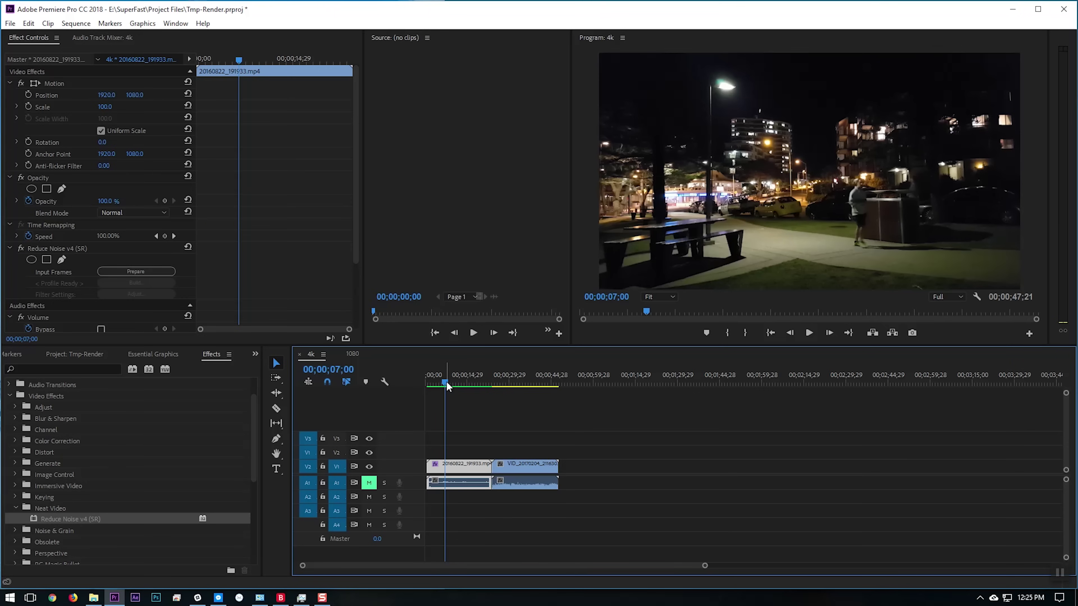
drag(446, 381, 463, 382)
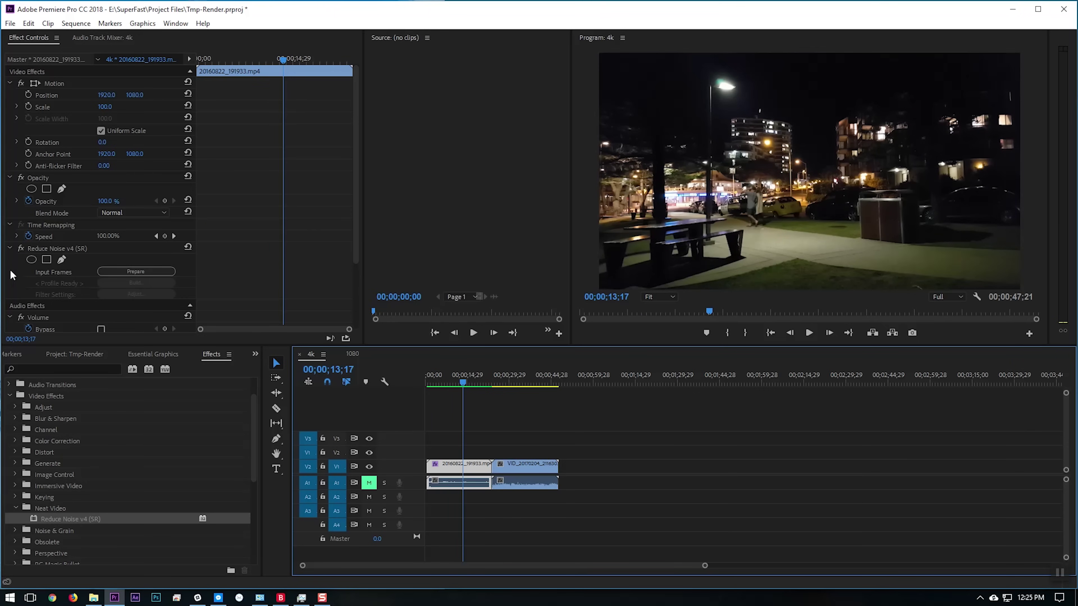
Toggle Reduce Noise v4 off and back on to compare, then select the effect.
click(22, 248)
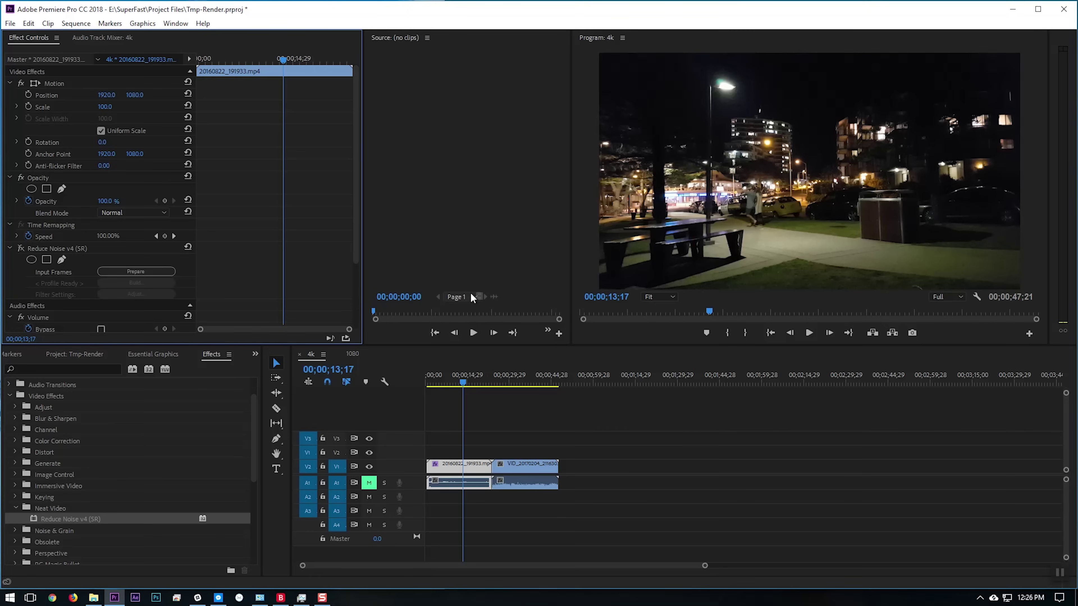
click(23, 248)
click(31, 250)
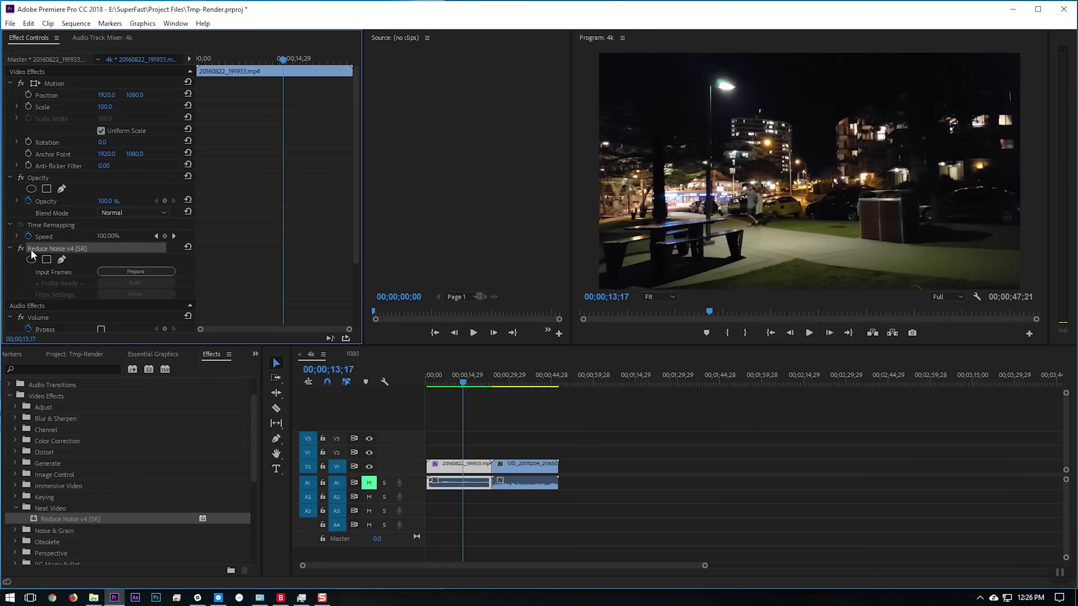
Delete Reduce Noise v4, search 'deno', and apply Denoiser III to the first V1 clip.
key(Delete)
click(84, 367)
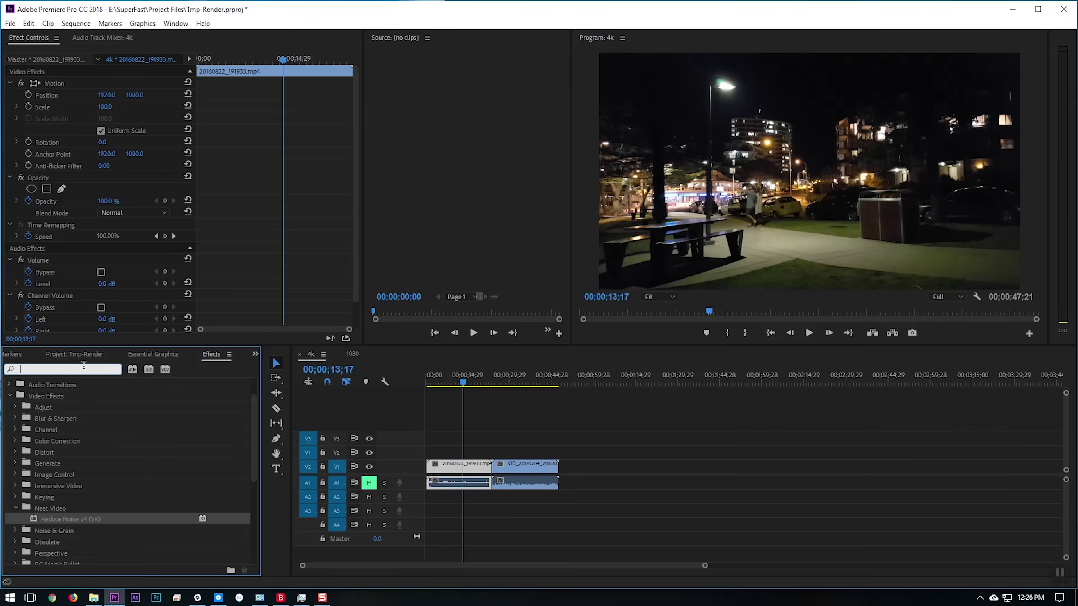
text(deno)
drag(57, 473, 471, 468)
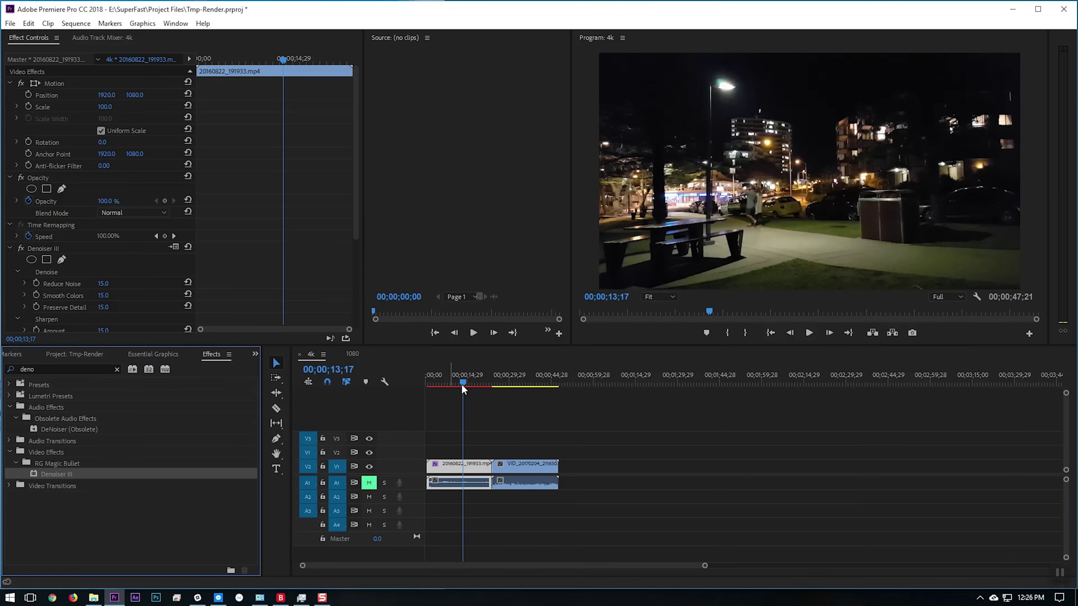
click(48, 247)
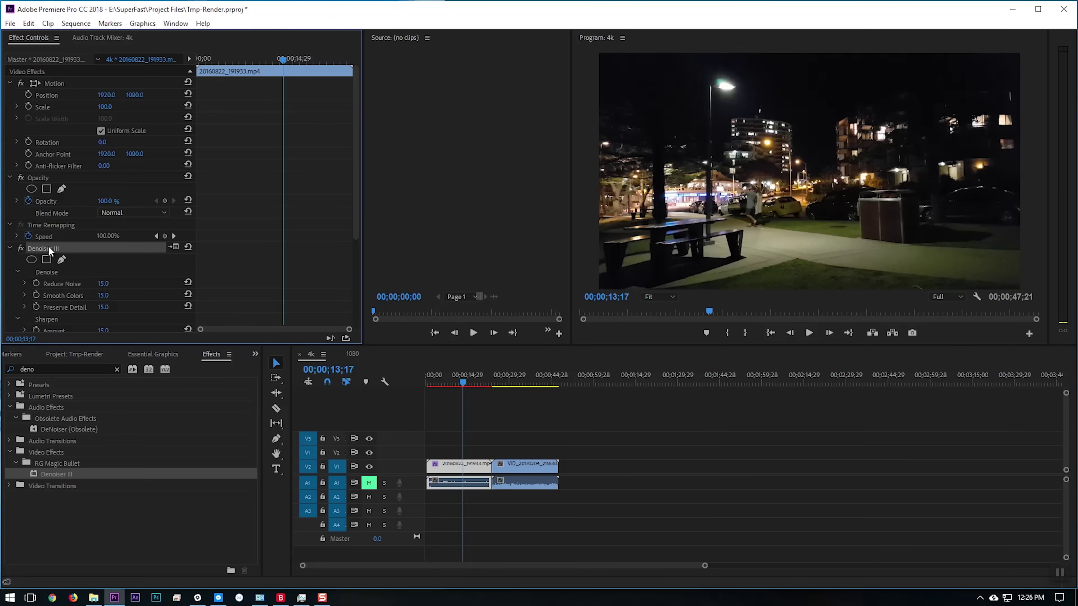
scroll(48, 246, down, 2)
scroll(48, 246, down, 1)
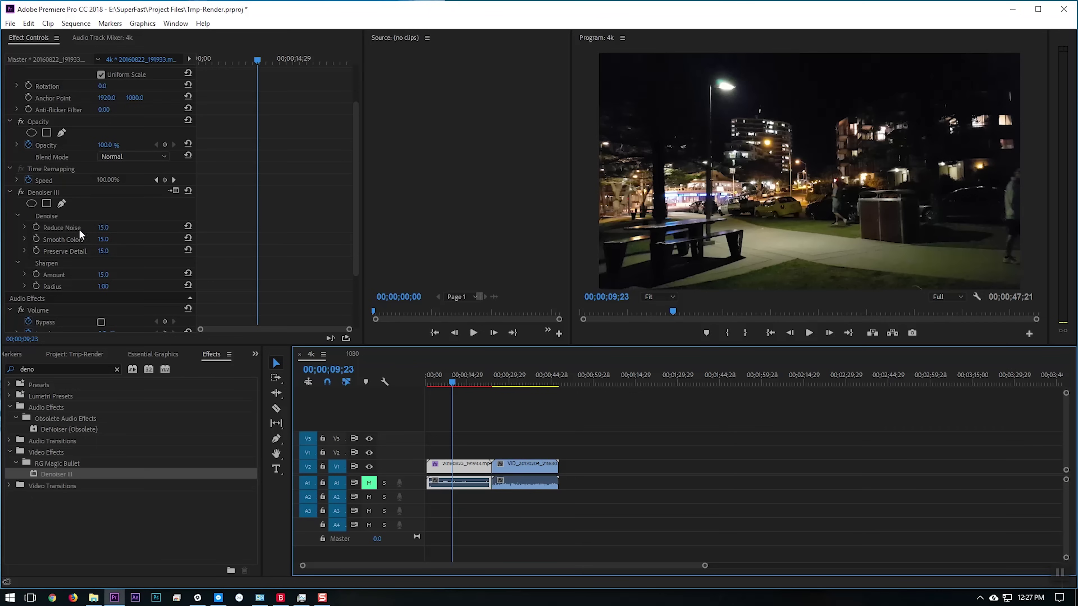
Set Denoiser III's Reduce Noise to 85.0 and Smooth Colors to 42.0, then move the playhead to 00;00;07;18.
click(94, 233)
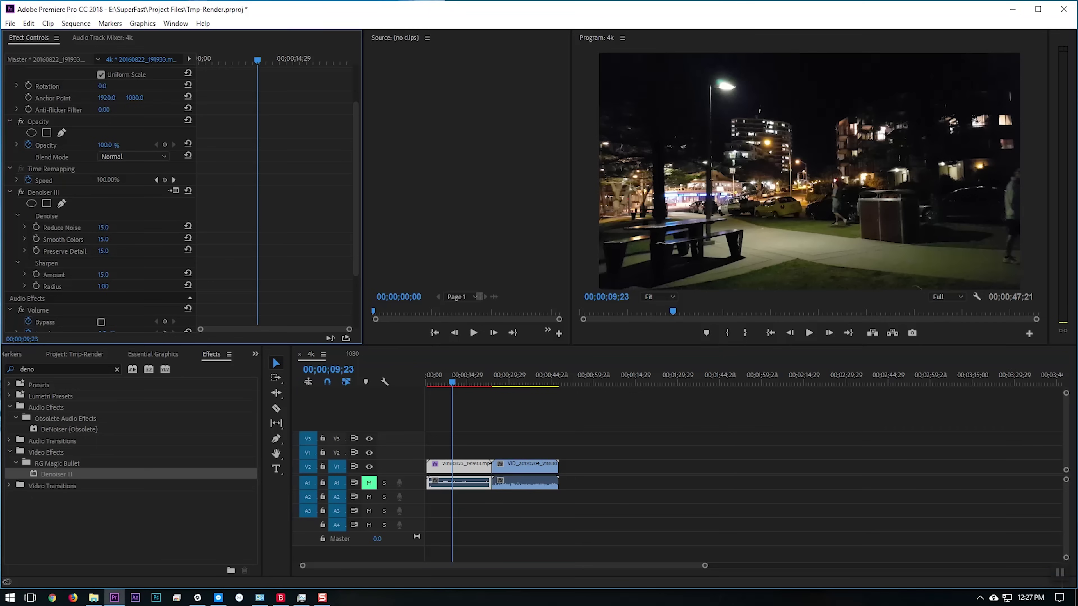
drag(103, 227, 115, 227)
drag(98, 241, 103, 242)
click(442, 386)
drag(443, 387, 448, 383)
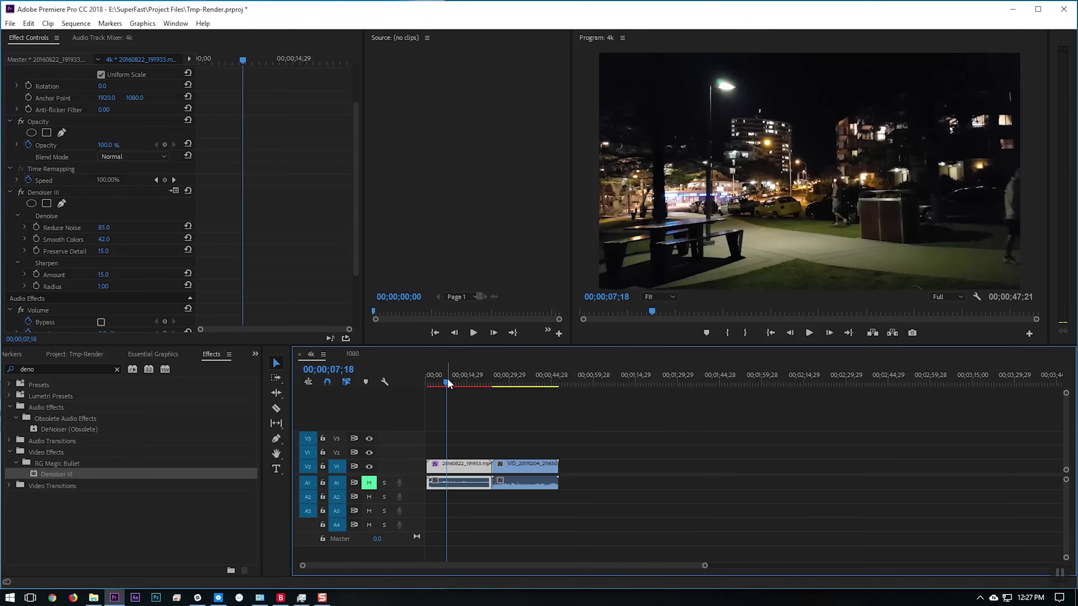
Render previews with the new Denoiser III settings and play the night street clip from about 9 seconds.
key(Return)
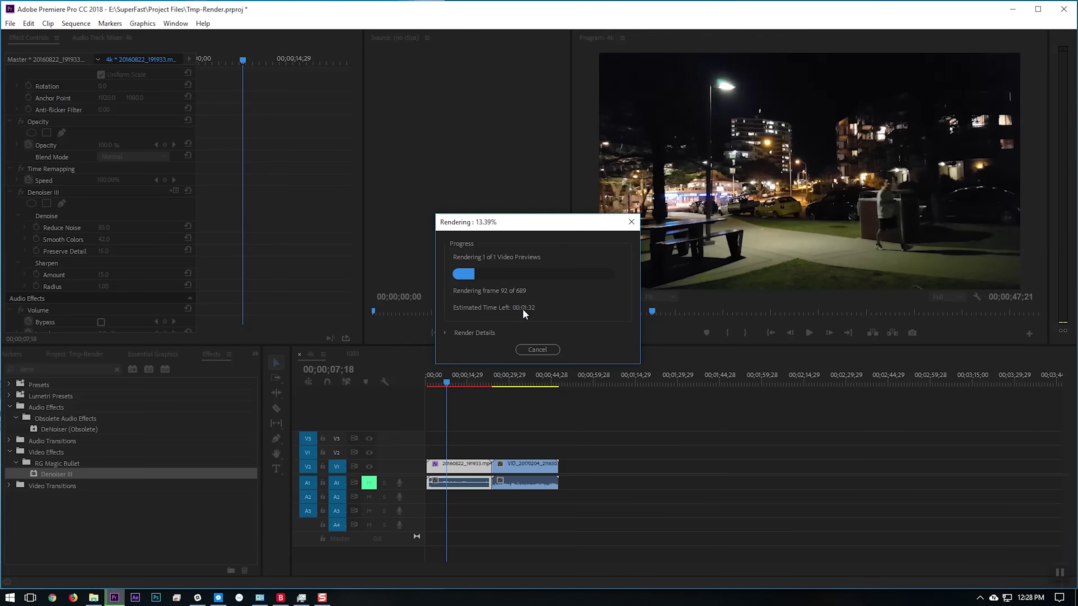
click(447, 333)
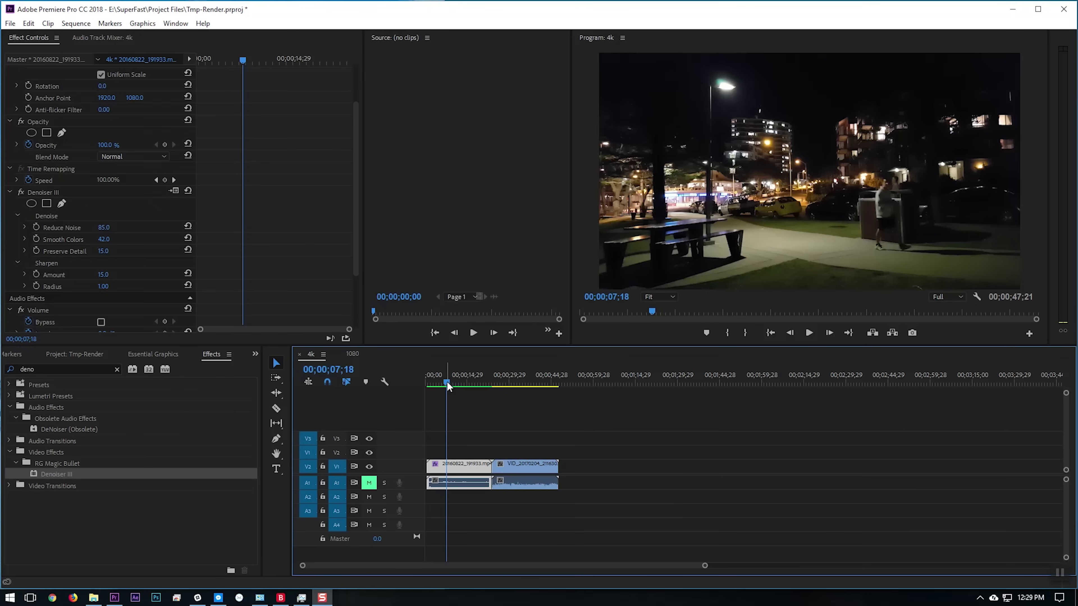
key(space)
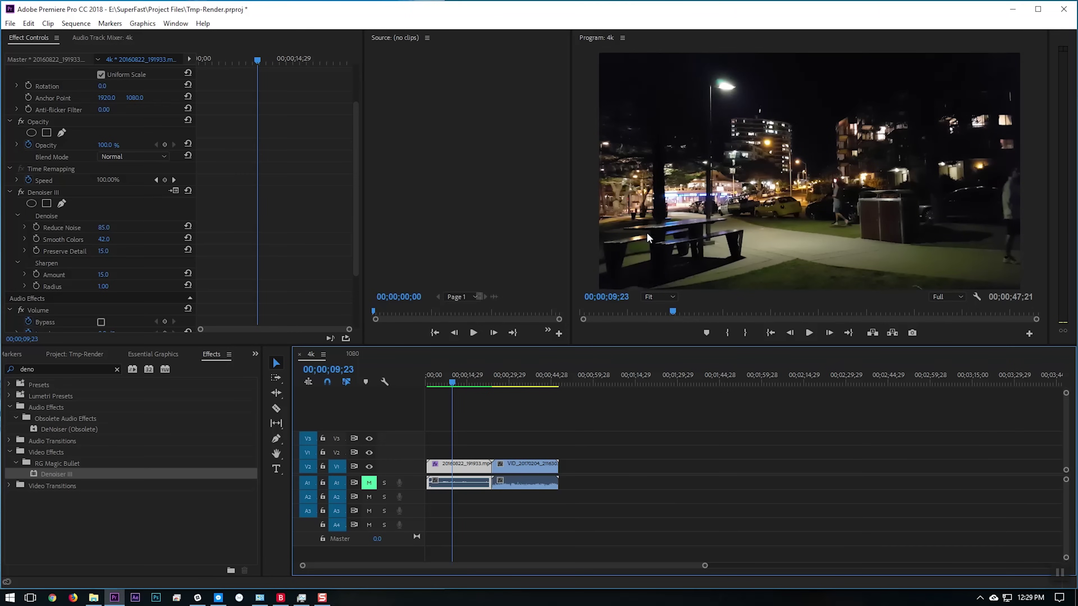
mouse_move(454, 382)
mouse_down()
mouse_move(459, 375)
mouse_move(450, 380)
mouse_up()
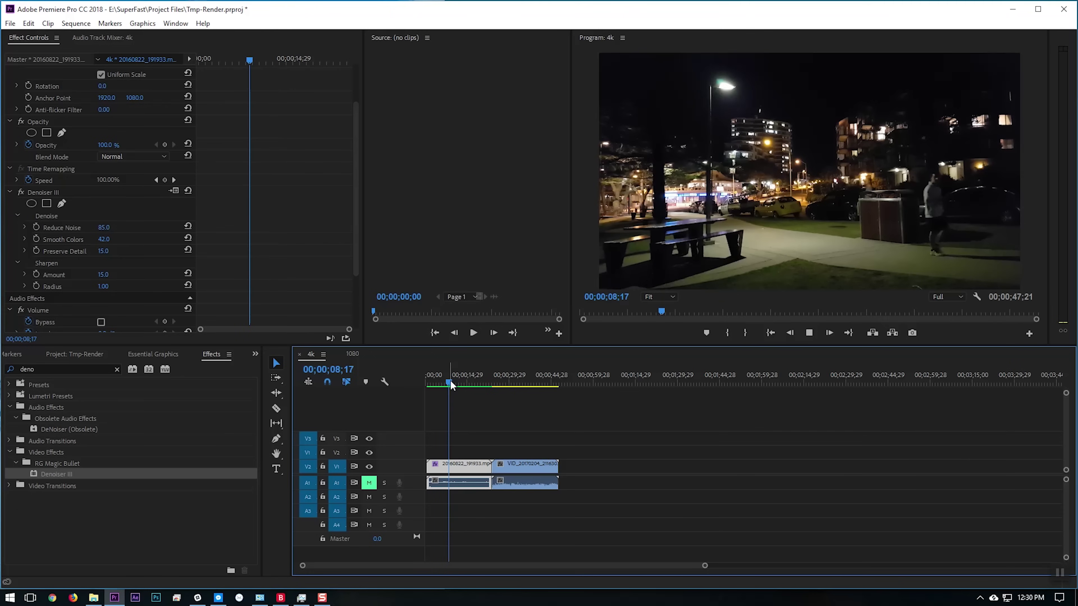
key(space)
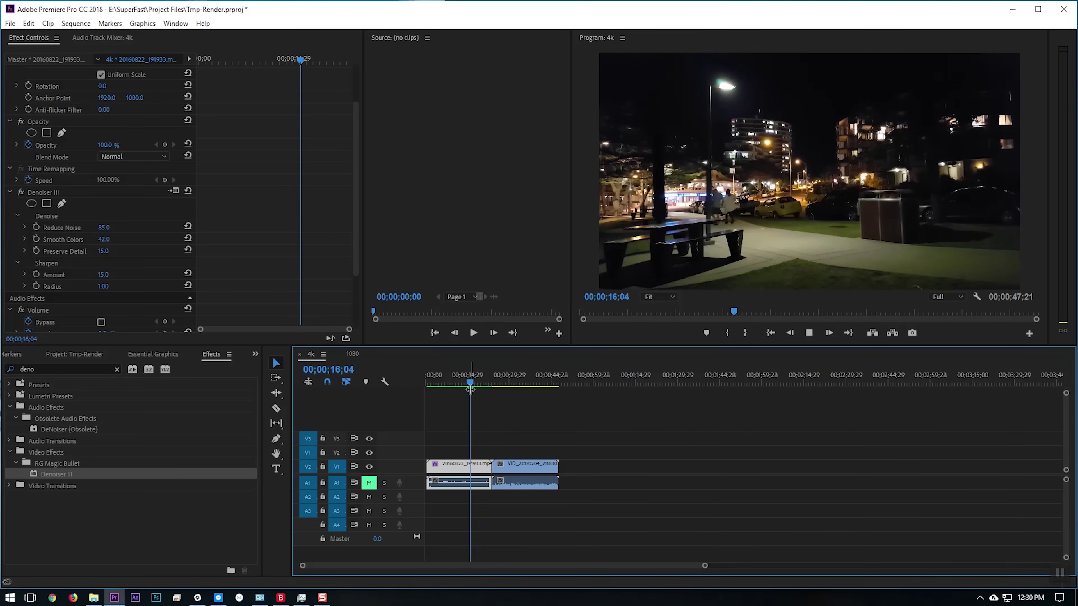
From 10;23, switch Denoiser III off and back on while playing the street clip to compare.
click(457, 381)
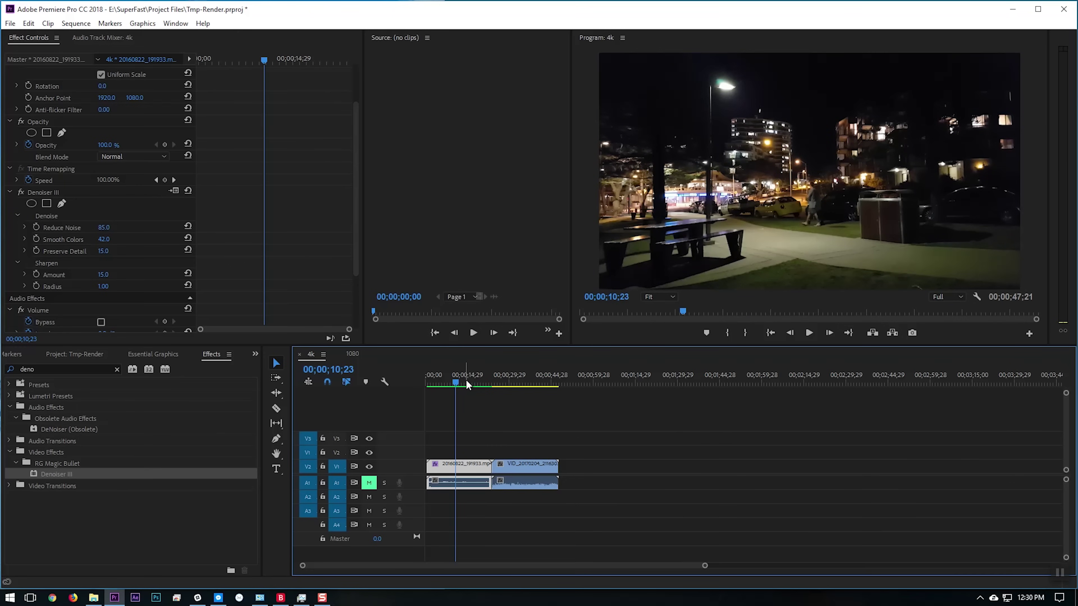
key(space)
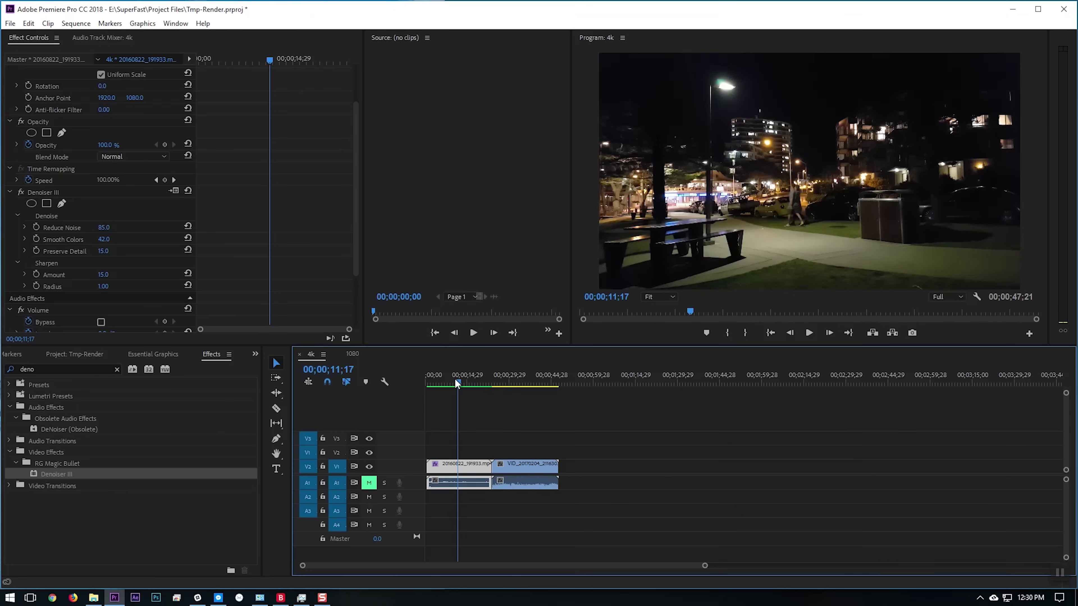
click(23, 194)
click(22, 191)
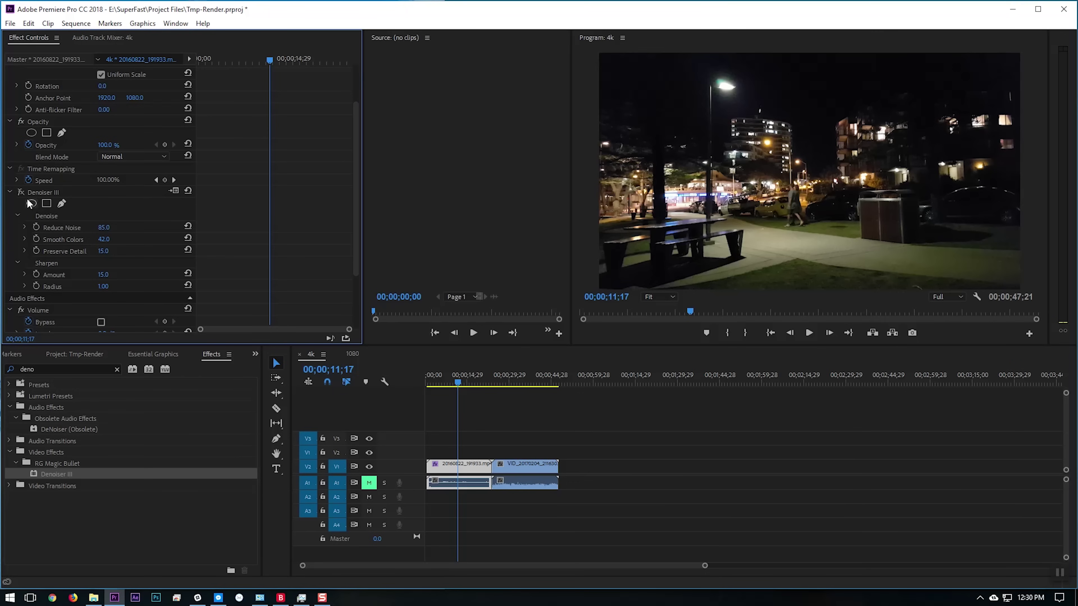
click(21, 192)
click(808, 333)
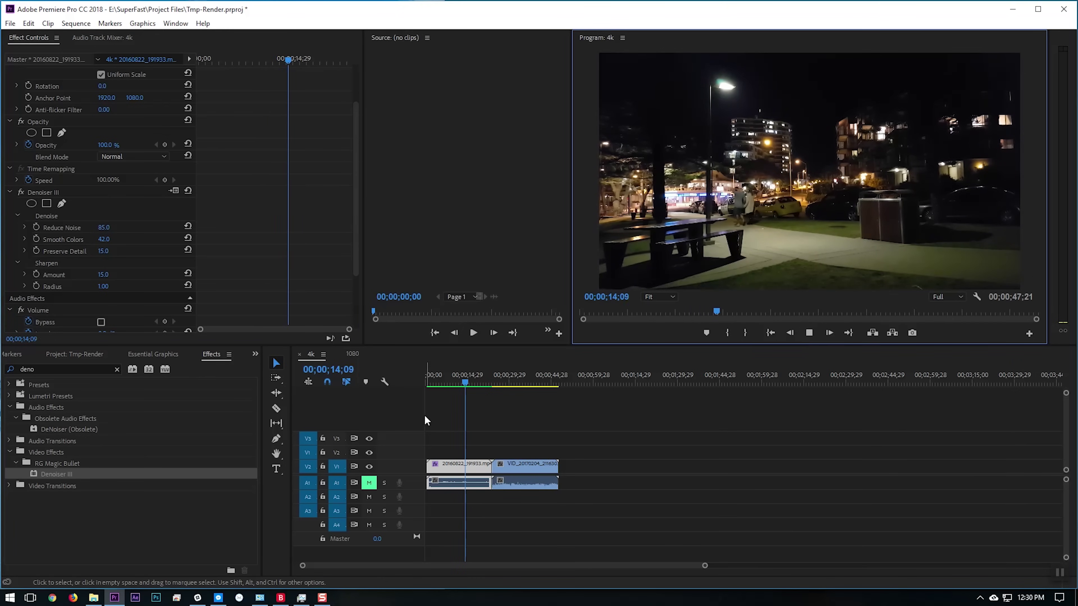
Ripple-trim the start of VID_20170204 to the playhead twice, leaving a 29;16 sequence.
click(809, 333)
drag(490, 381, 515, 384)
click(522, 465)
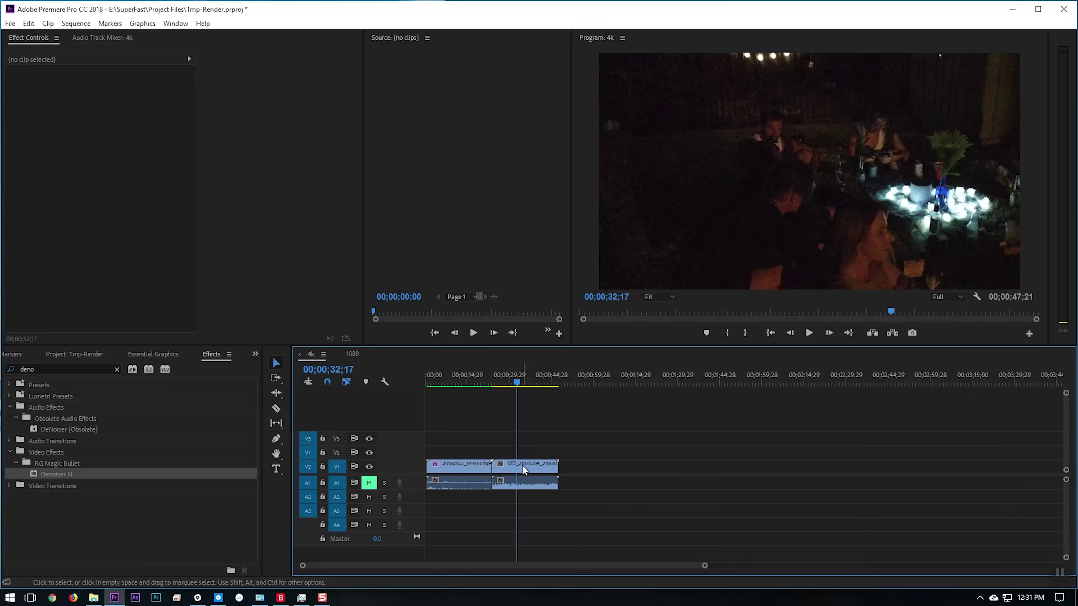
key(q)
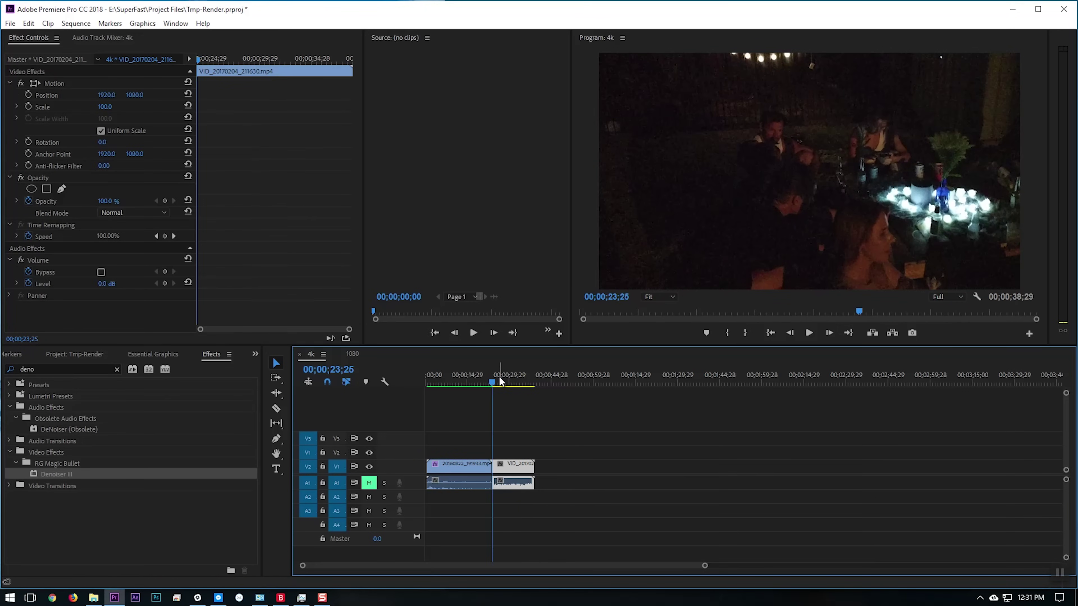
drag(497, 382, 512, 381)
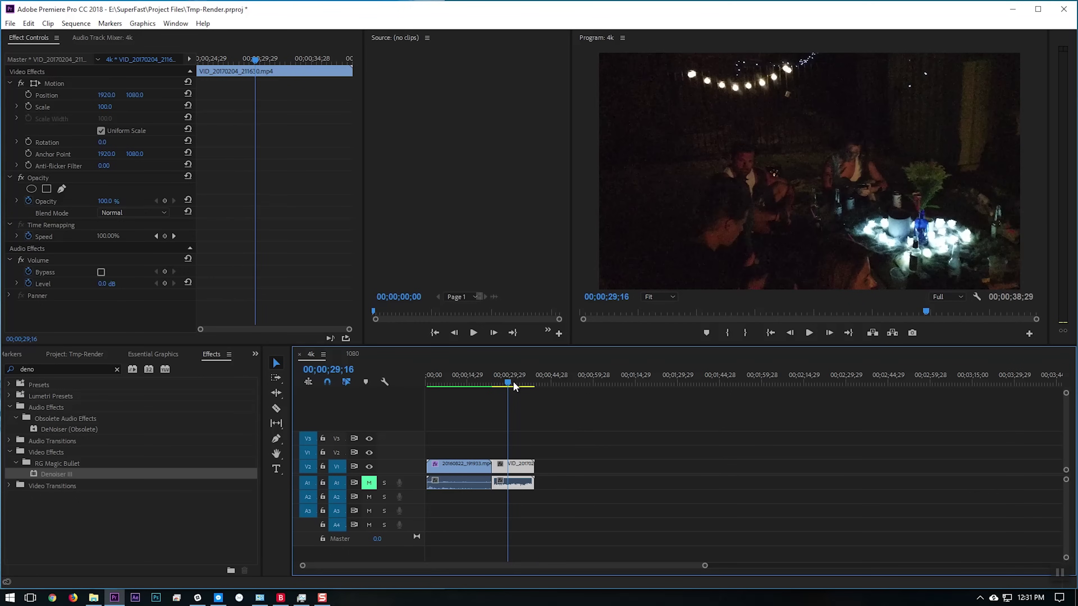
key(q)
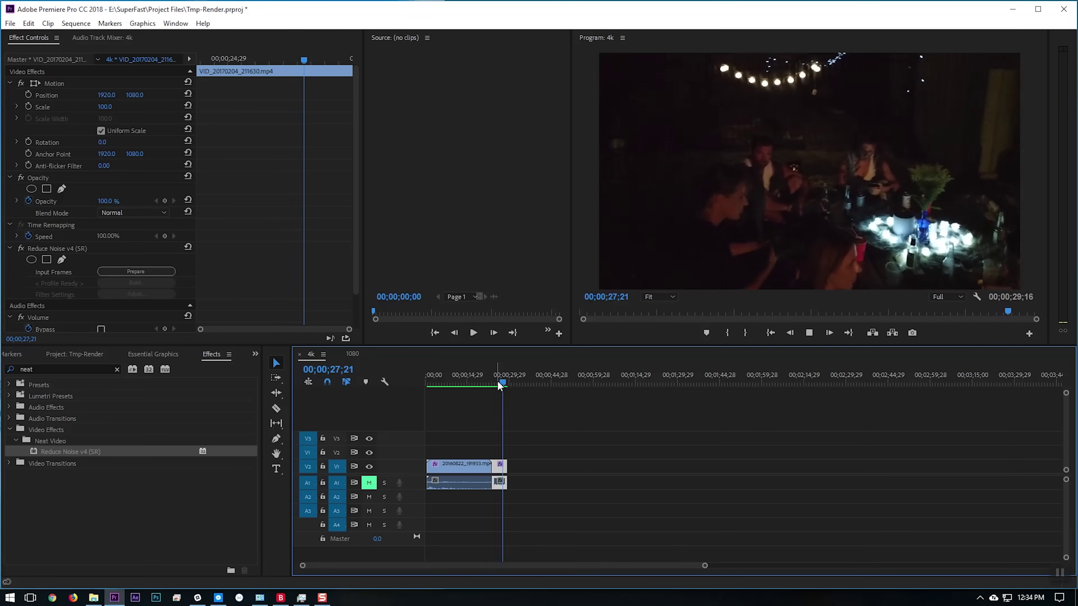
Play the party clip with Reduce Noise v4 off, then from 23;25 with it back on.
click(500, 384)
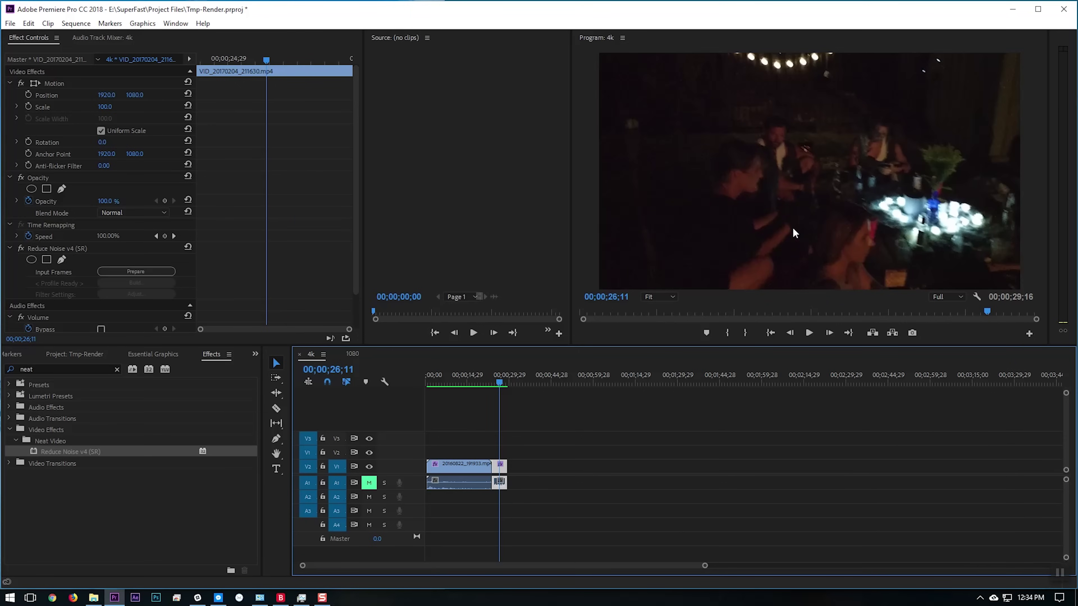
click(21, 249)
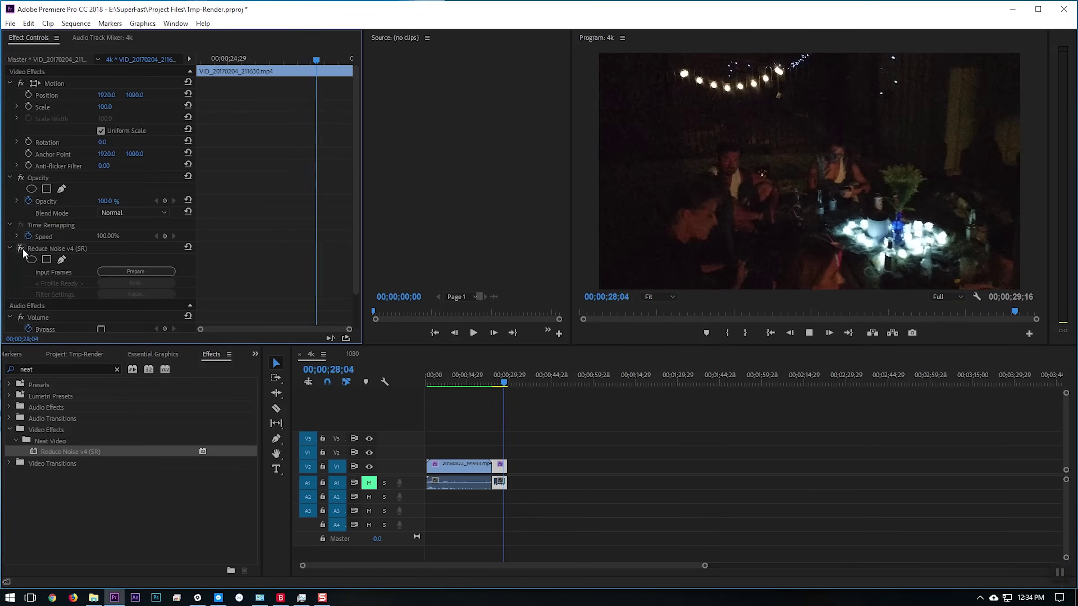
key(space)
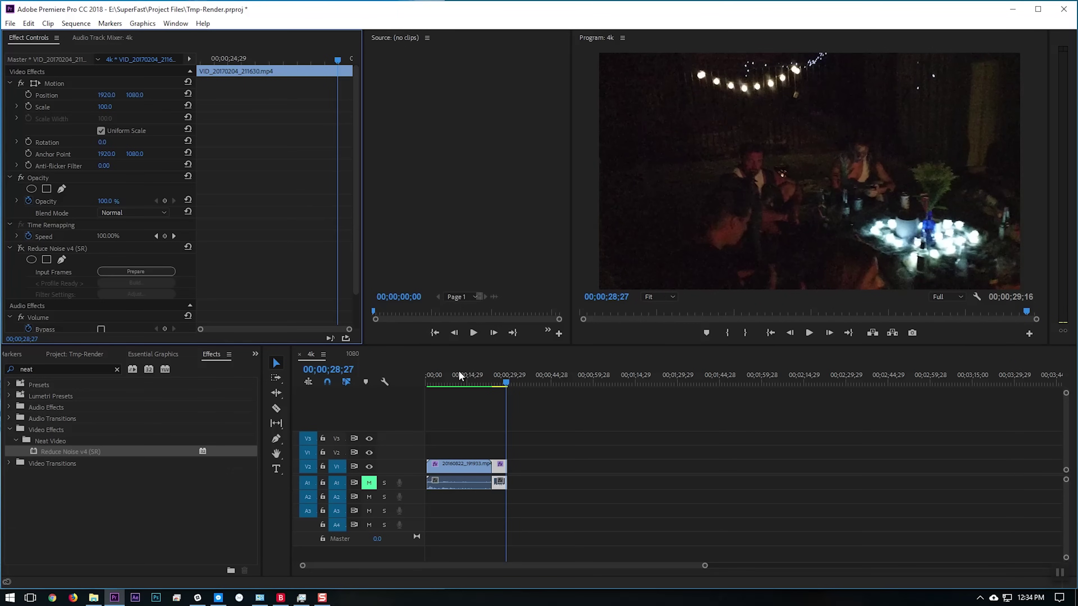
click(492, 382)
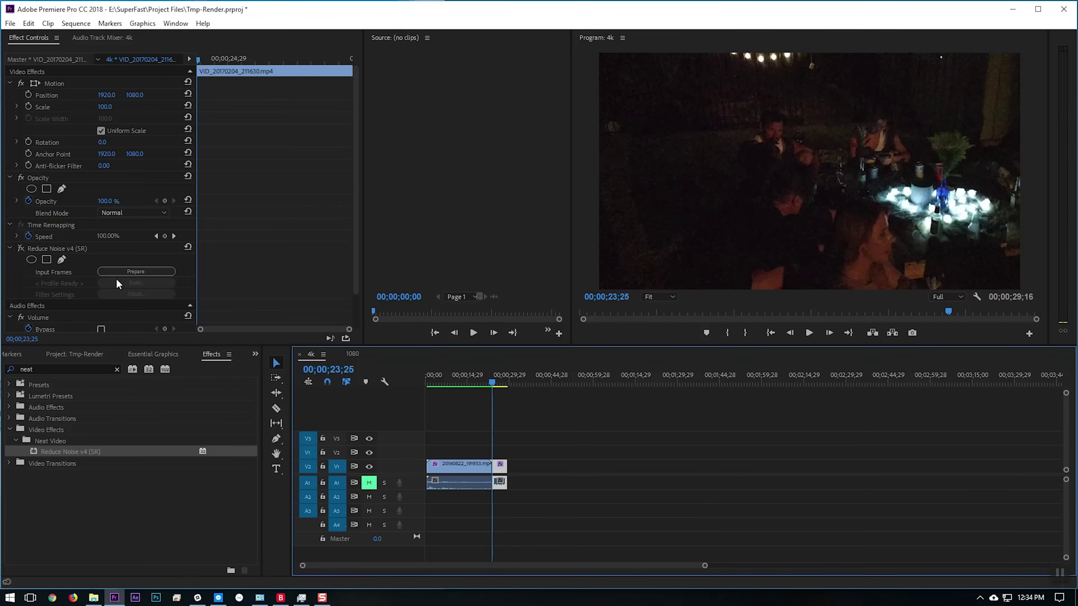
click(23, 249)
key(space)
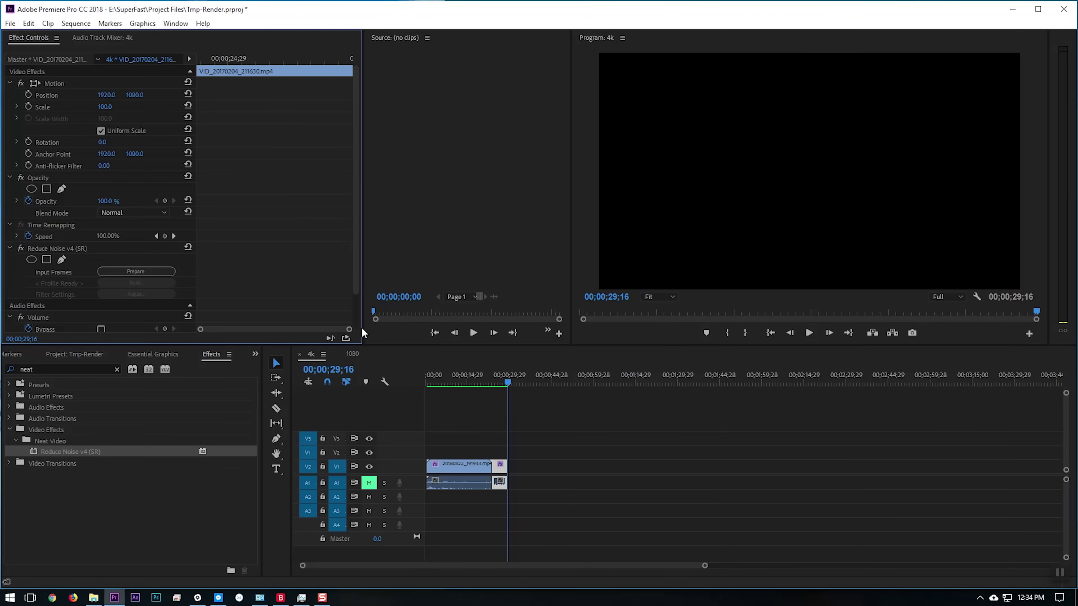
Disable Reduce Noise v4, apply Denoiser III from a 'den' Effects search to the party clip, and play it.
click(19, 250)
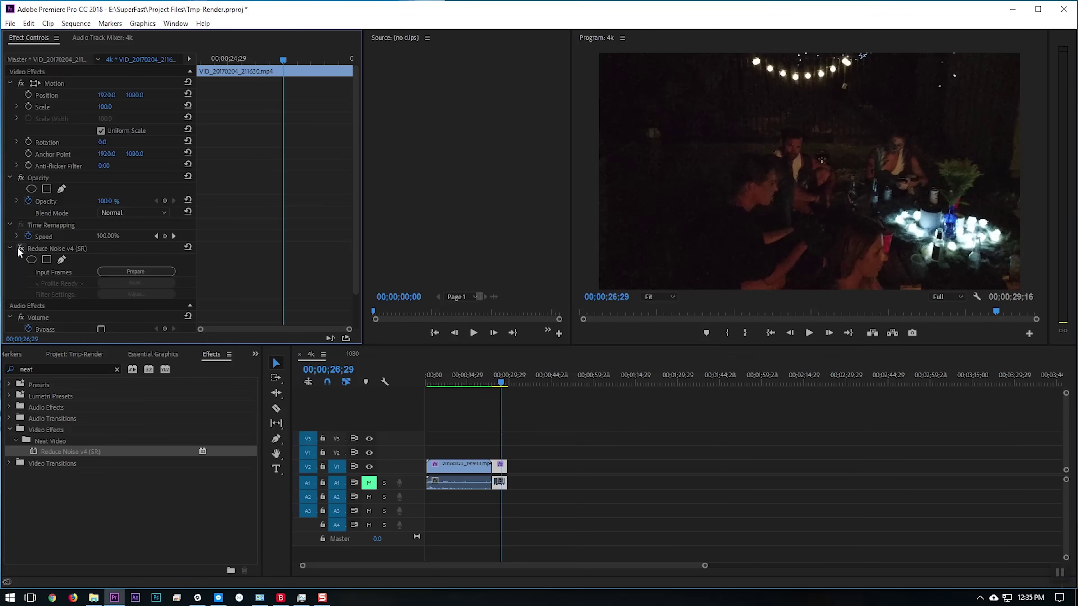
click(53, 369)
text(den)
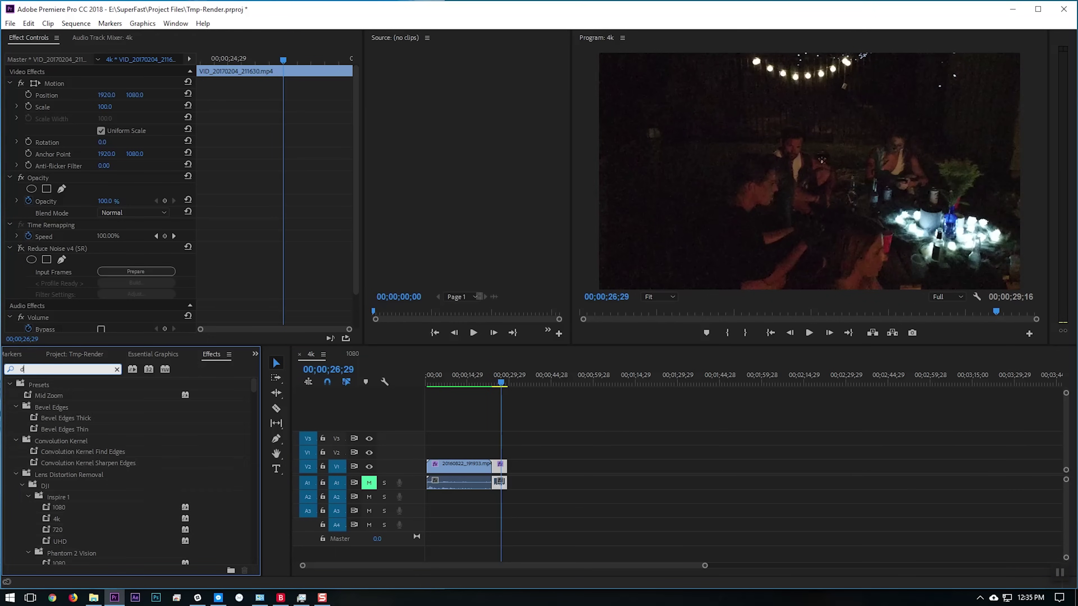
drag(46, 474, 501, 466)
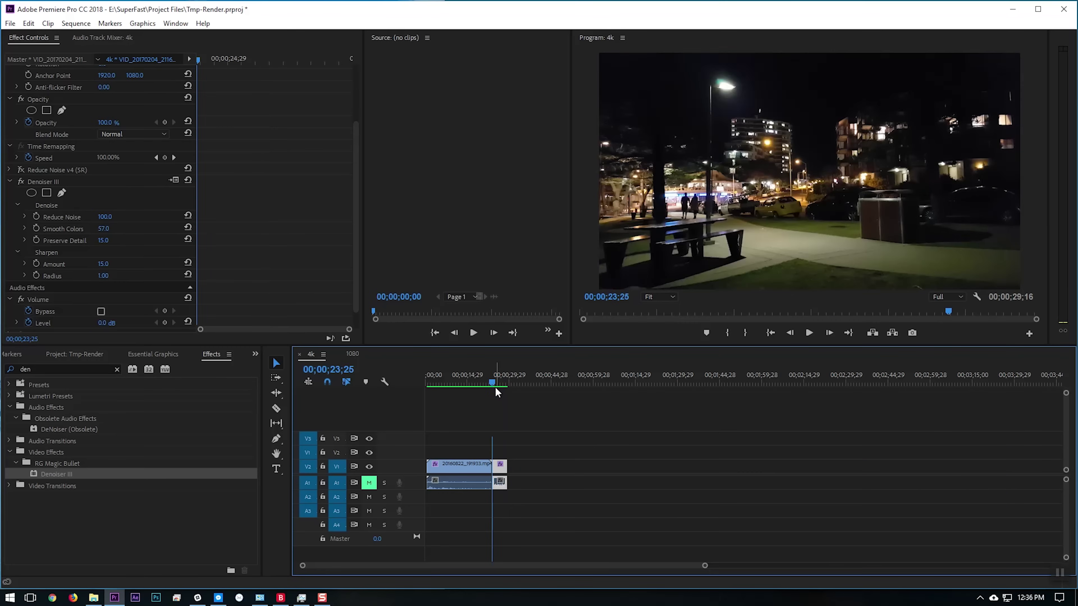
key(space)
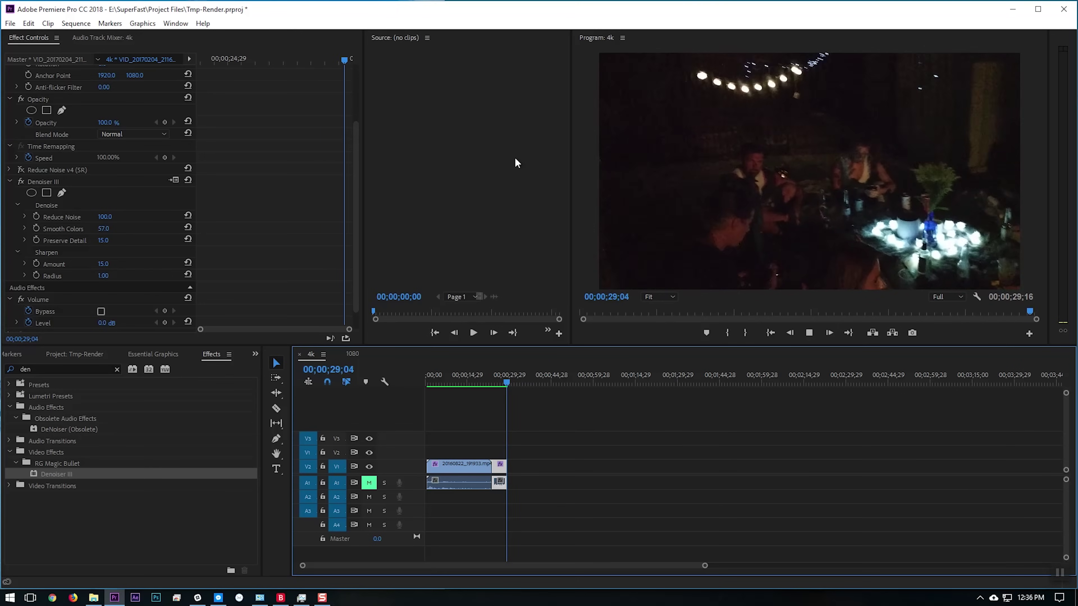
From 23;25, play to 24;22 and toggle Denoiser III off and on repeatedly to compare.
click(492, 382)
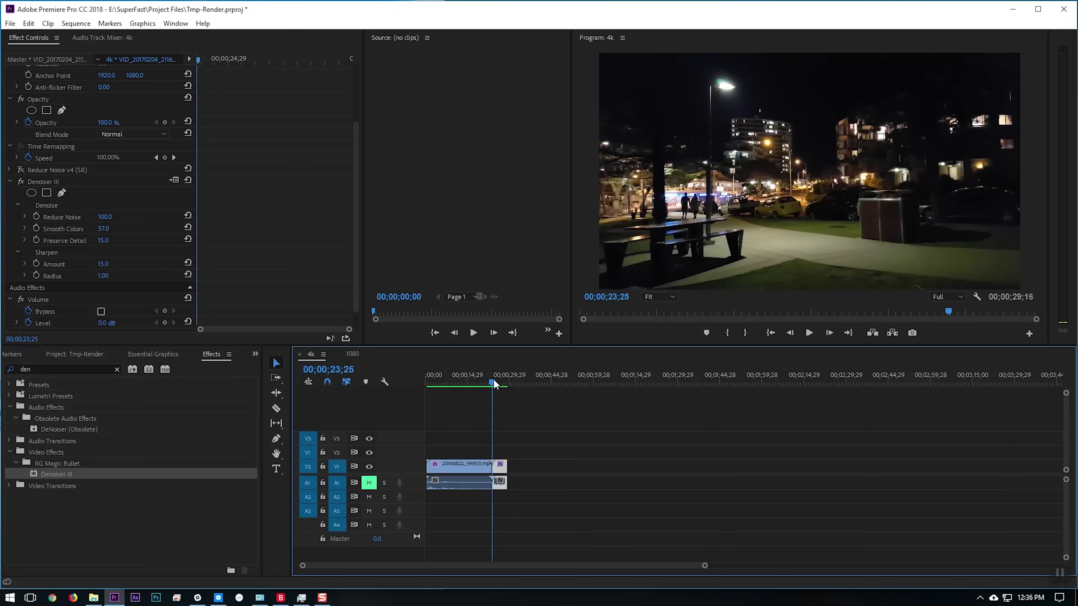
click(23, 189)
key(space)
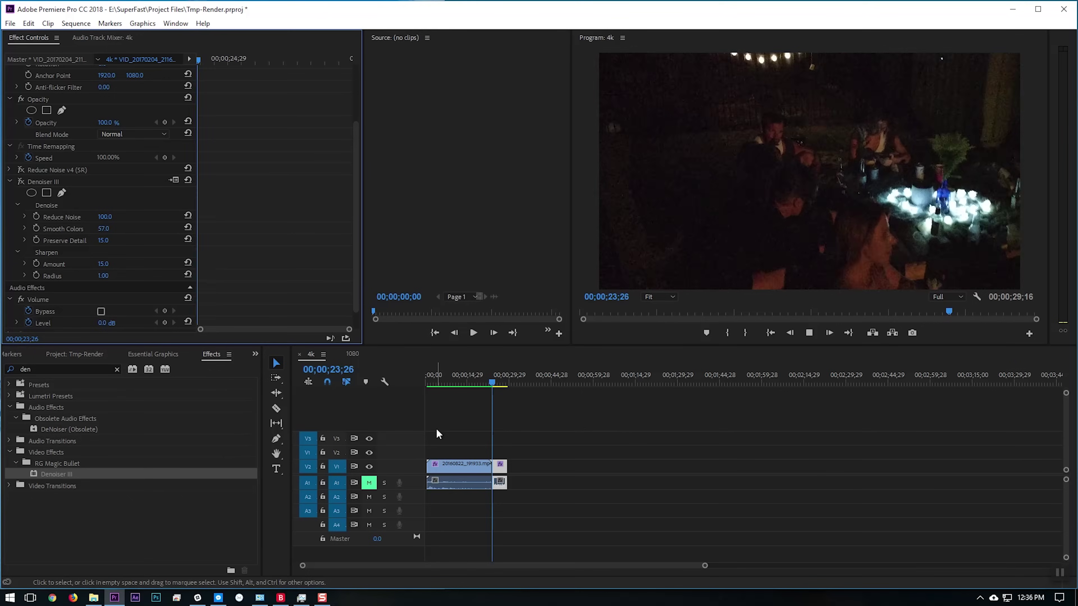
key(space)
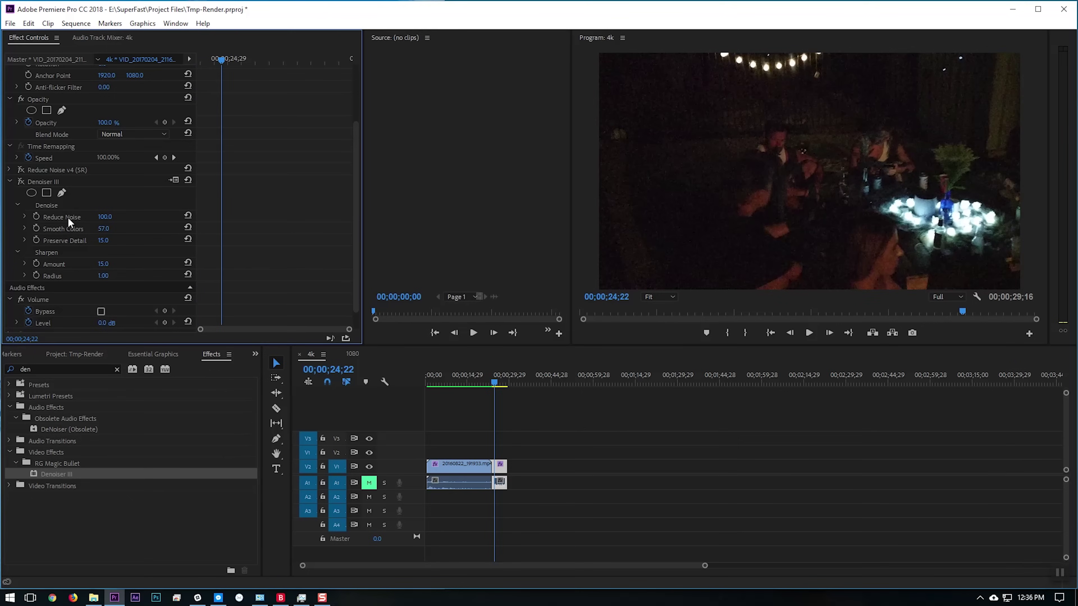
click(21, 182)
click(20, 183)
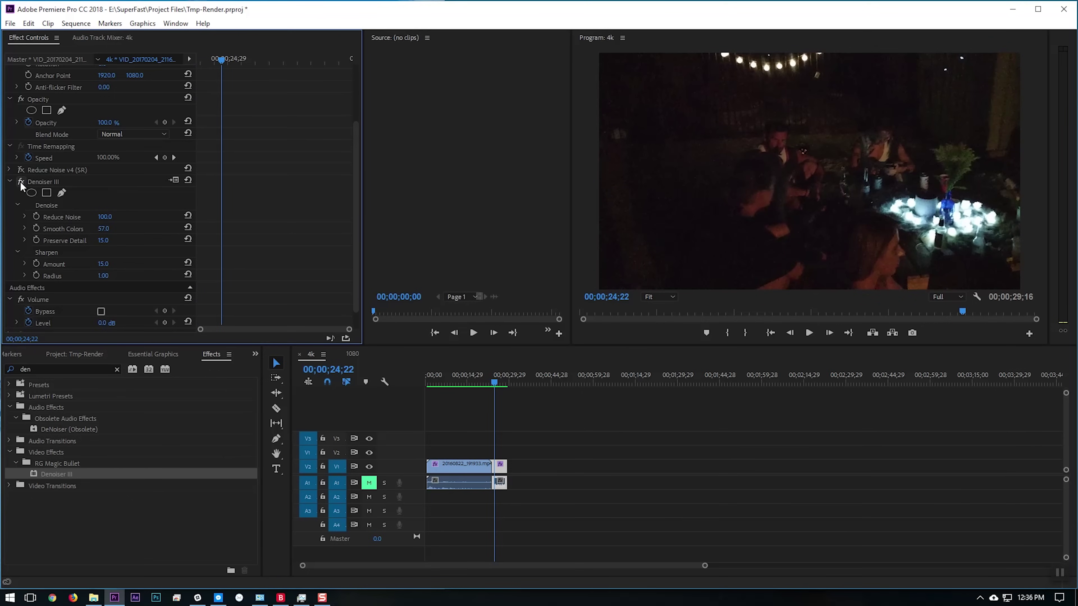
click(21, 183)
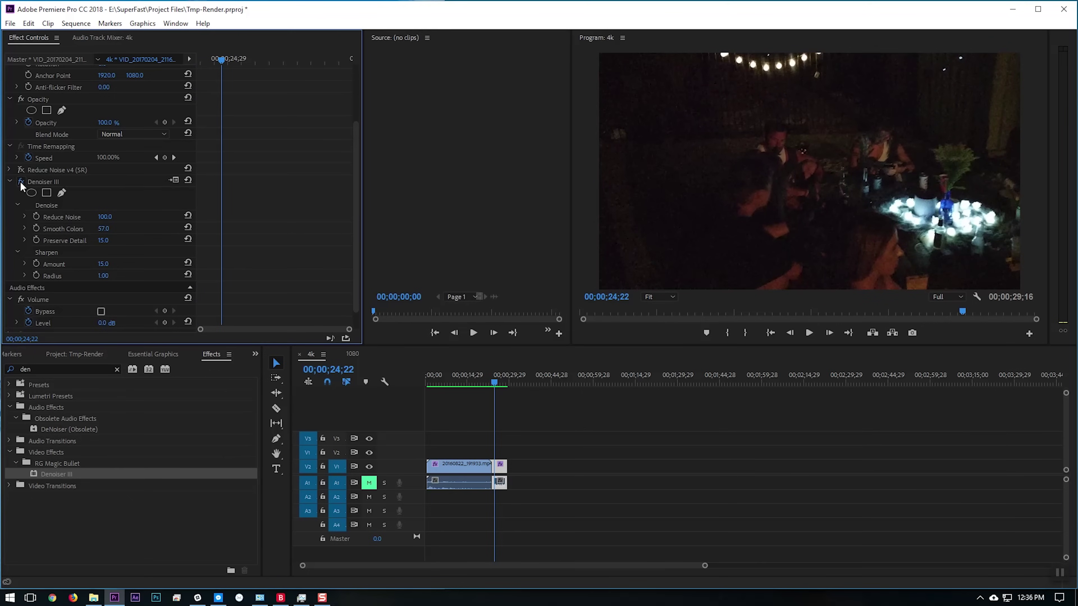
click(21, 182)
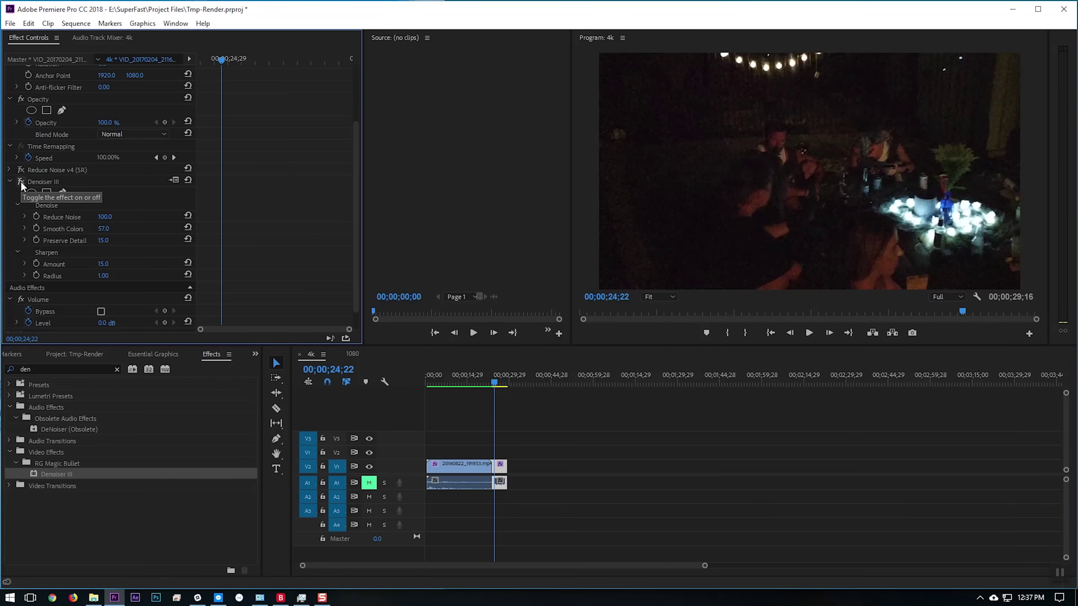
click(21, 183)
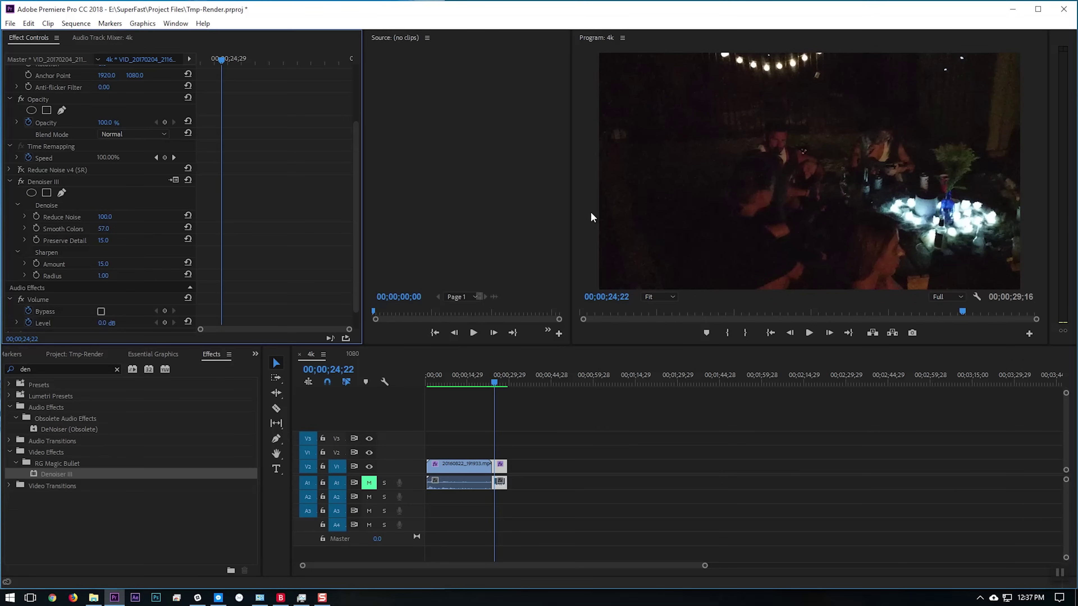
click(21, 182)
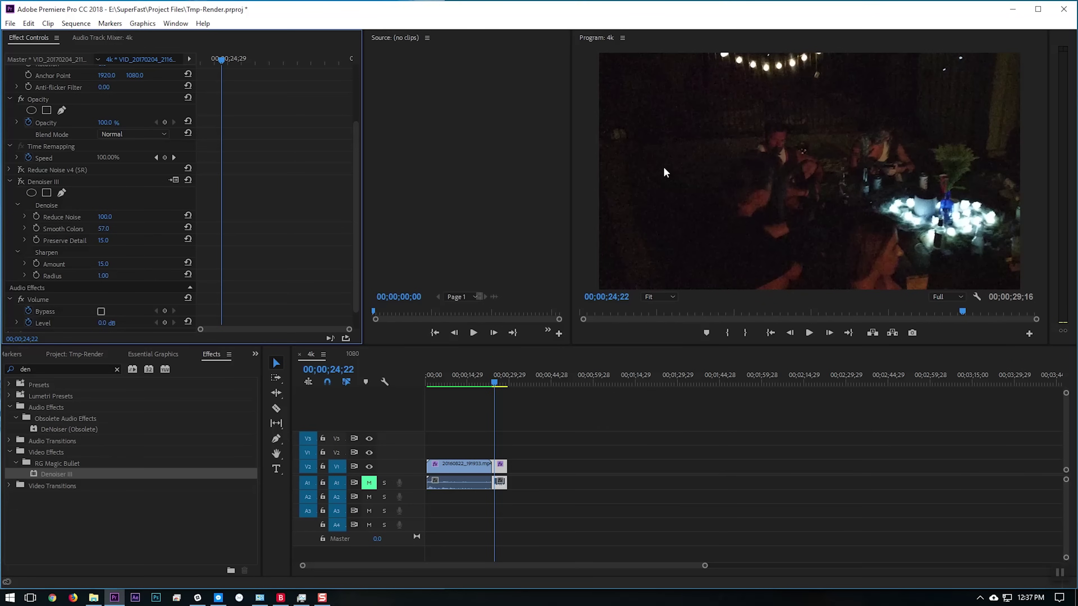
Toggle Reduce Noise v4 (SR) and Denoiser III, then replay the party clip from 23;25.
click(20, 170)
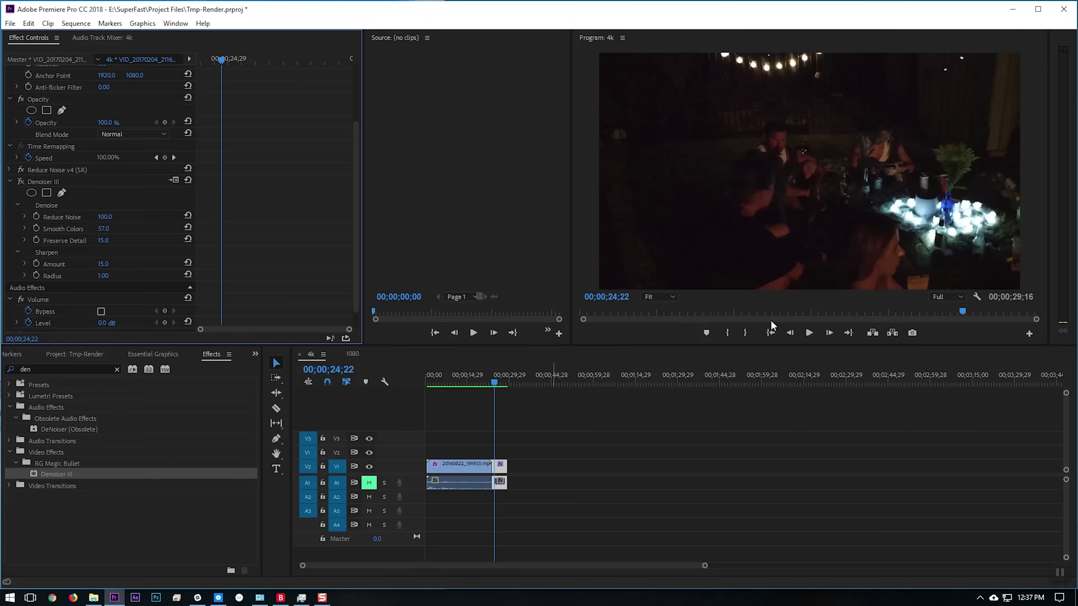
click(809, 332)
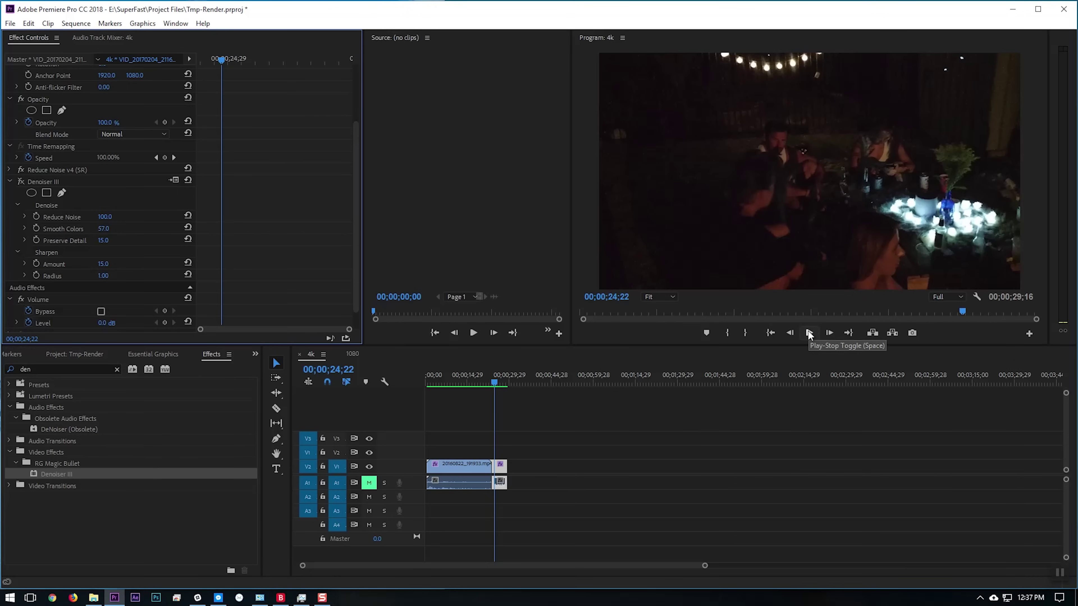
click(809, 333)
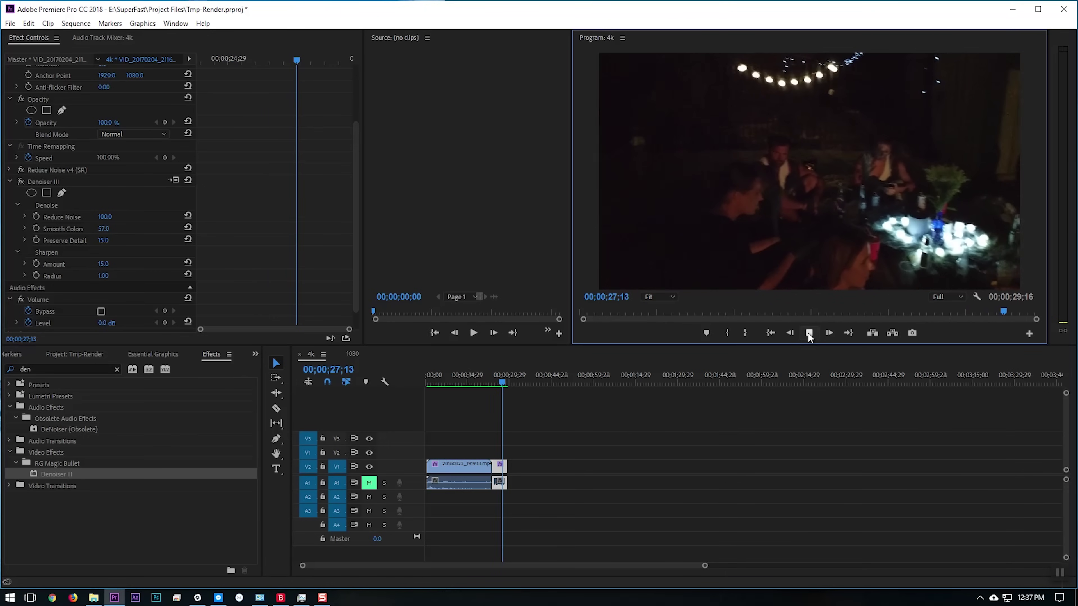
click(809, 332)
click(21, 170)
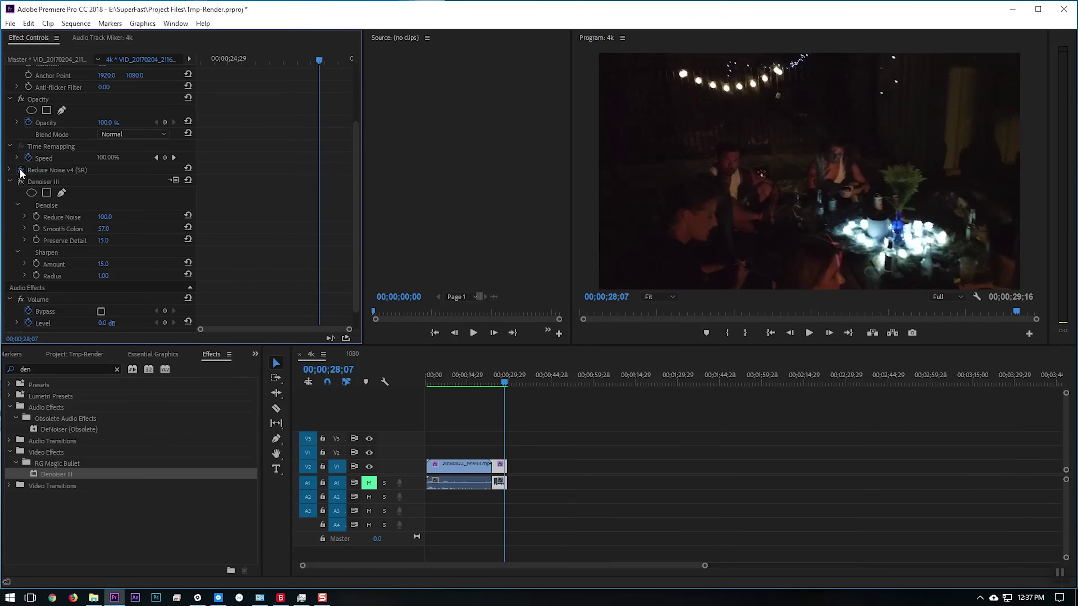
click(21, 182)
drag(506, 383, 497, 382)
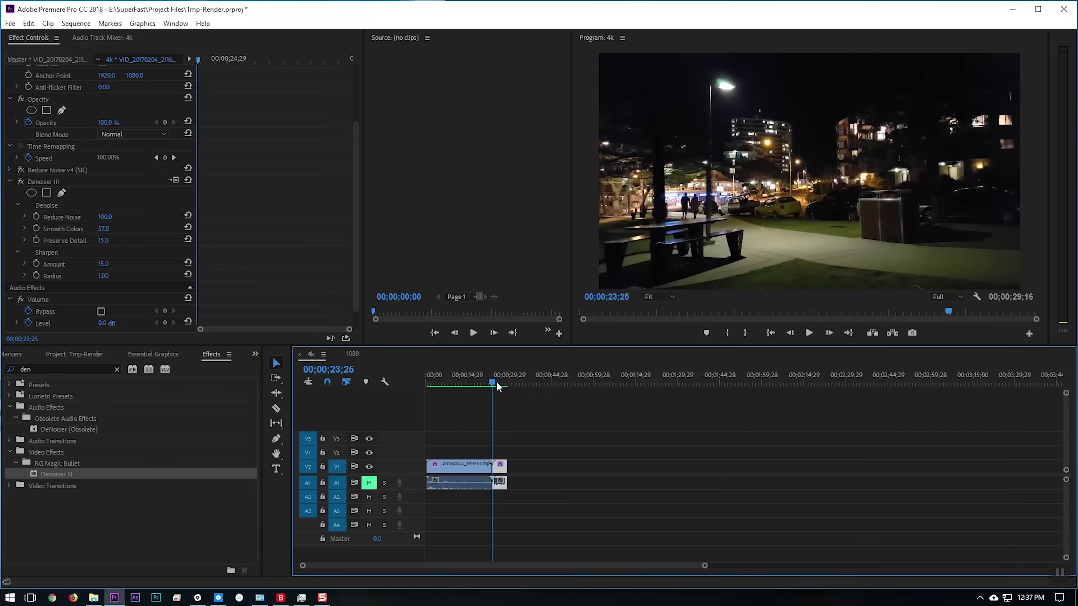
key(space)
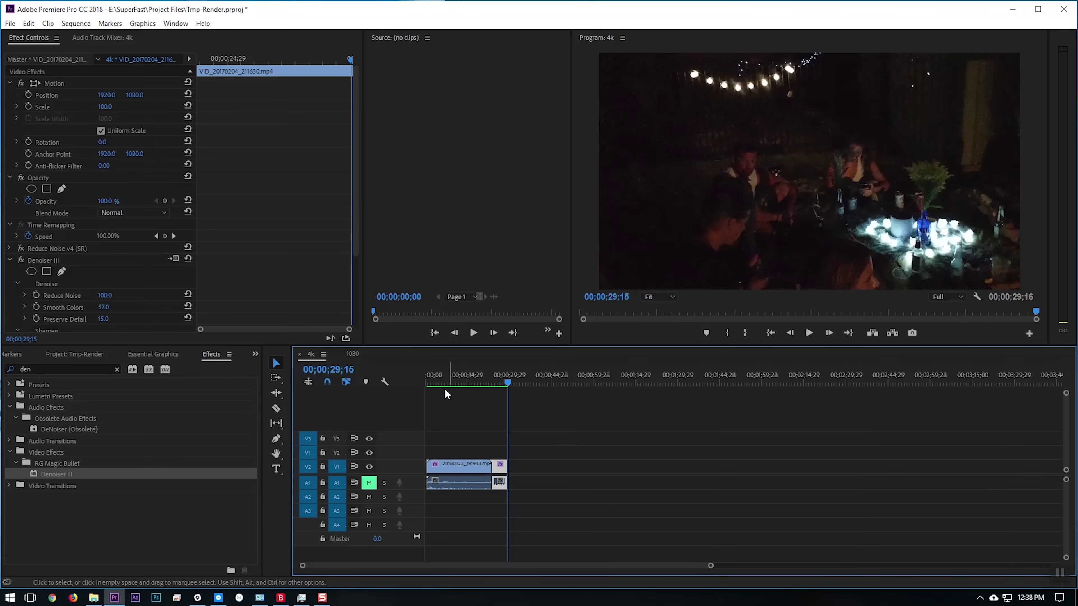
Switch to the 1080 sequence, select the night skyline clip and play it from 00;00;00;00.
click(349, 351)
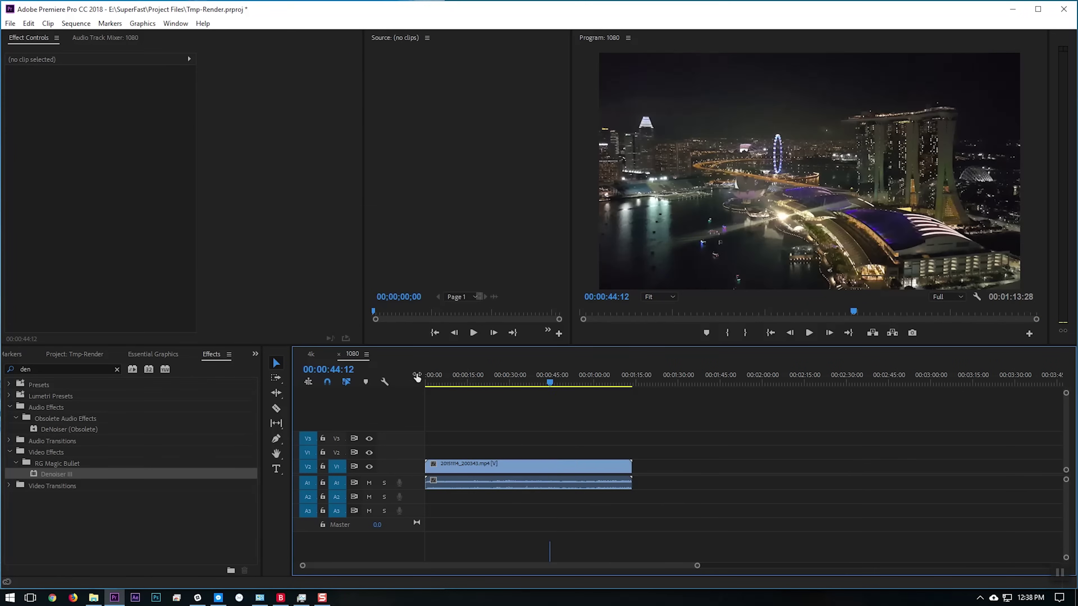
drag(533, 384, 454, 399)
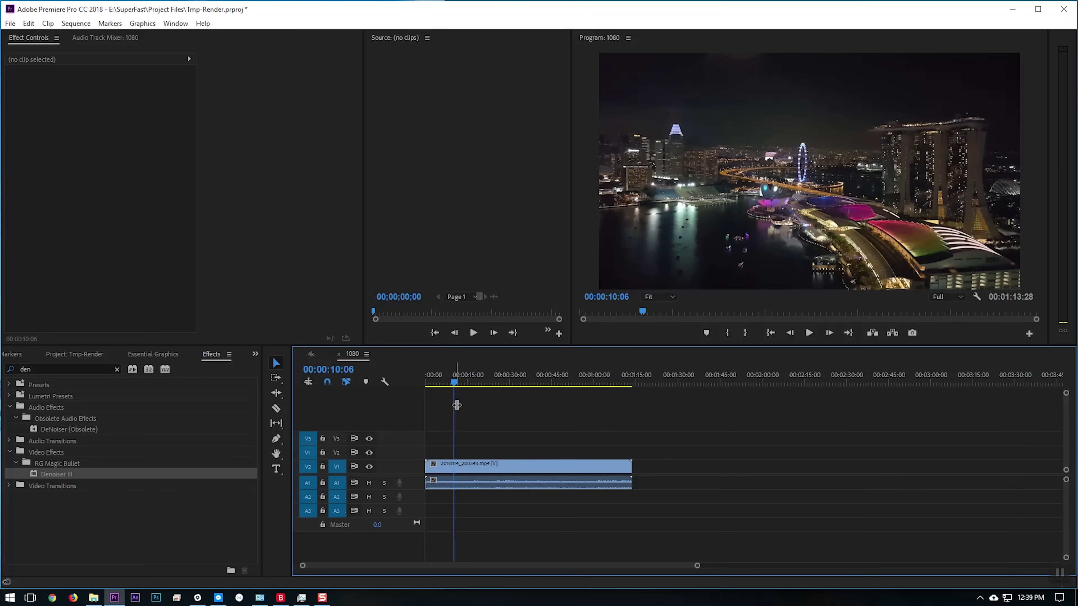
click(474, 466)
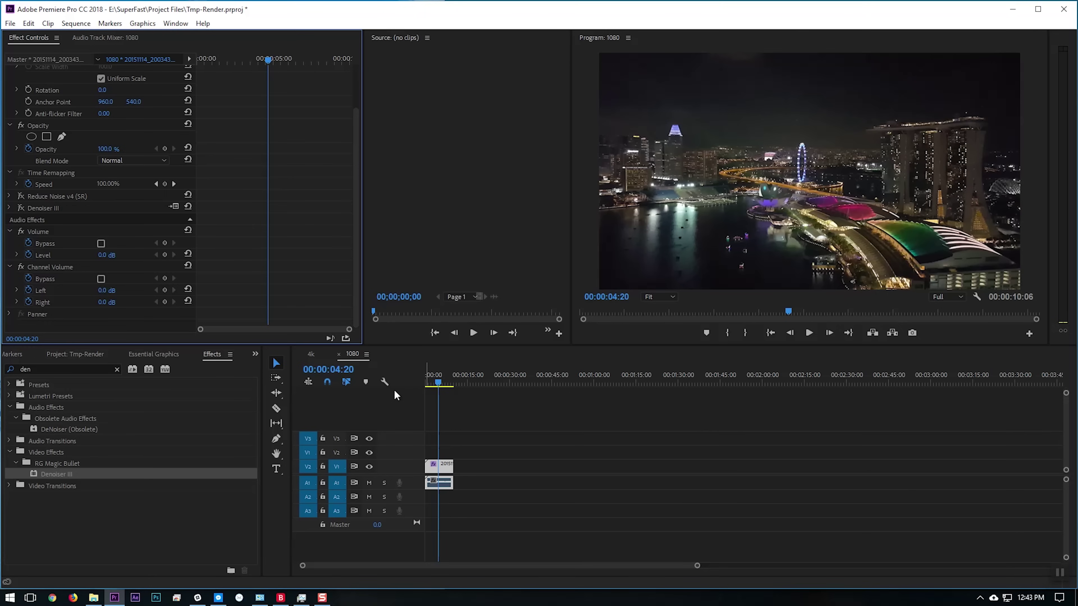
click(428, 382)
key(space)
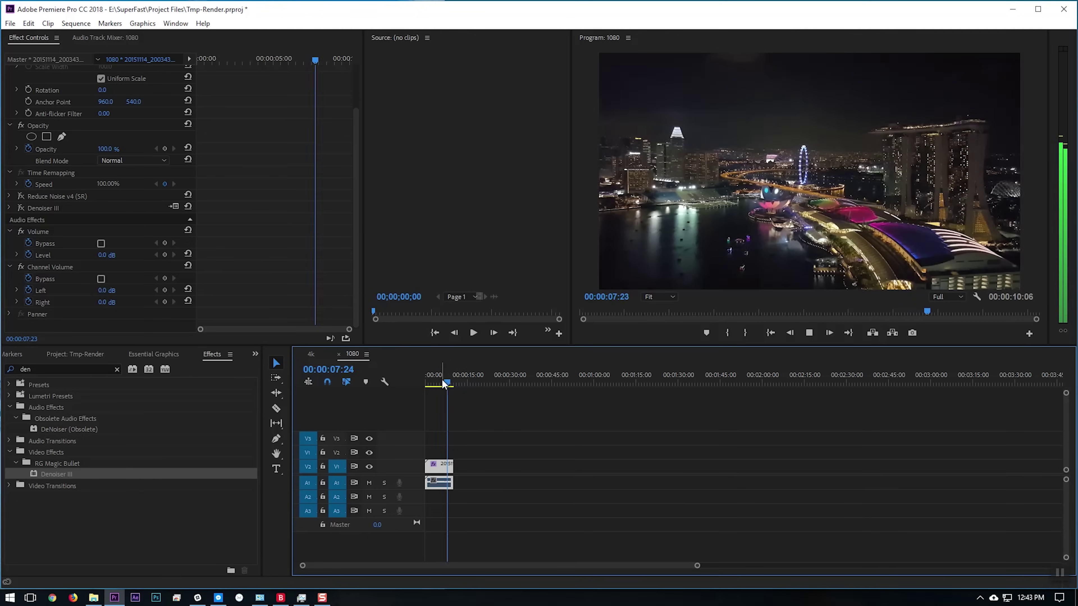
Toggle Reduce Noise v4 (SR) and Denoiser III on the skyline clip, replaying between changes, ending at 02;24.
key(Home)
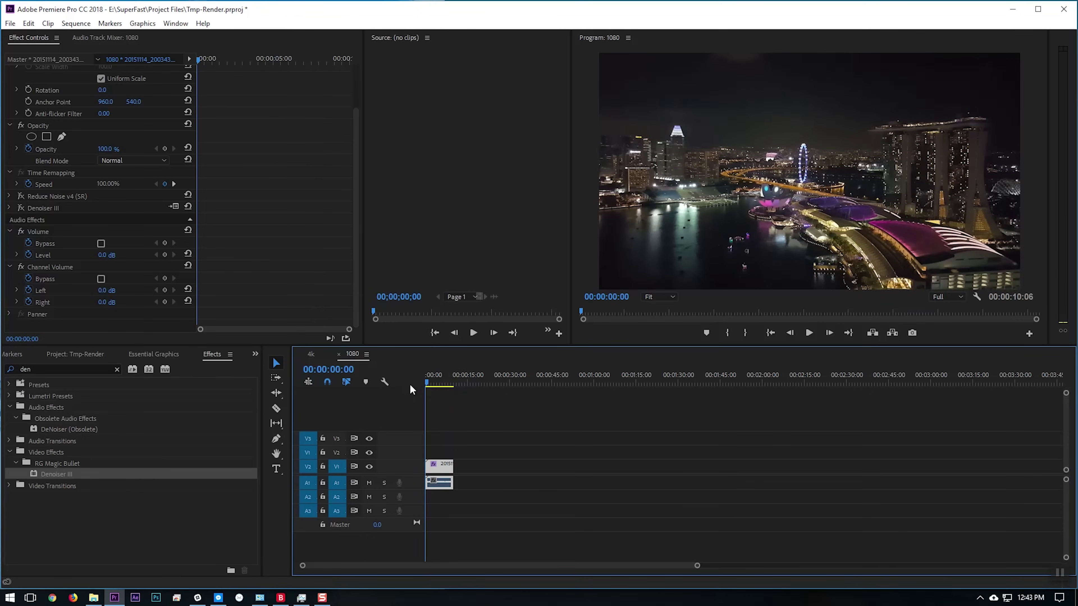
click(21, 197)
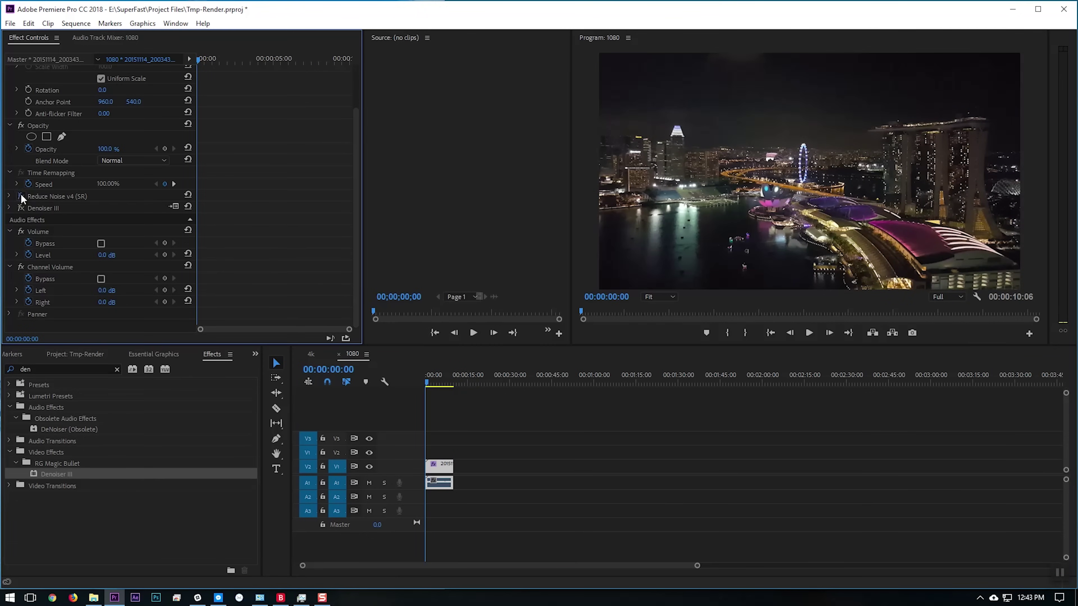
click(425, 382)
key(space)
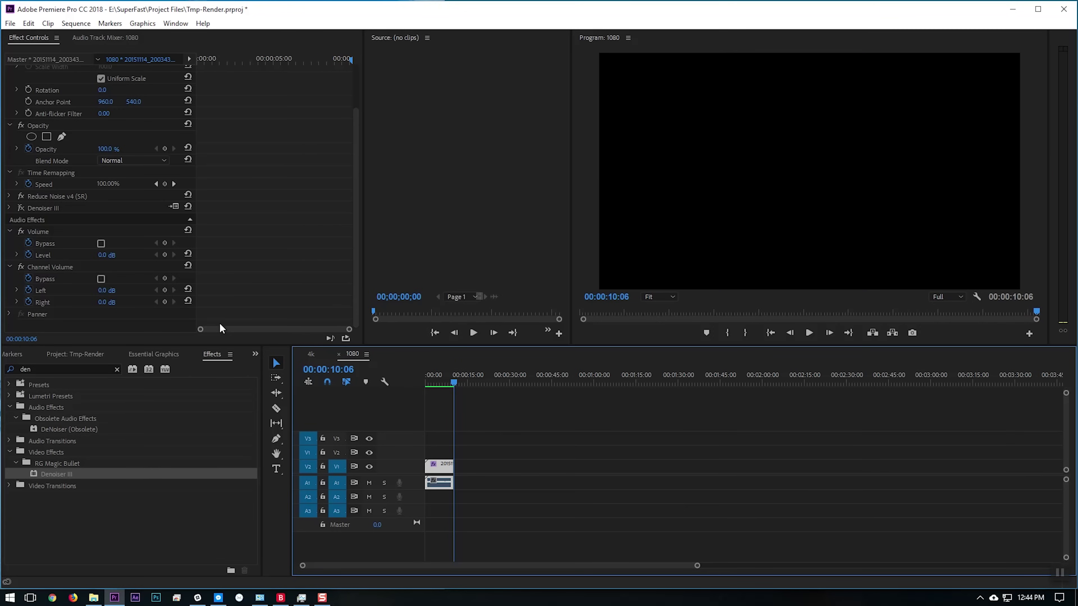
click(426, 384)
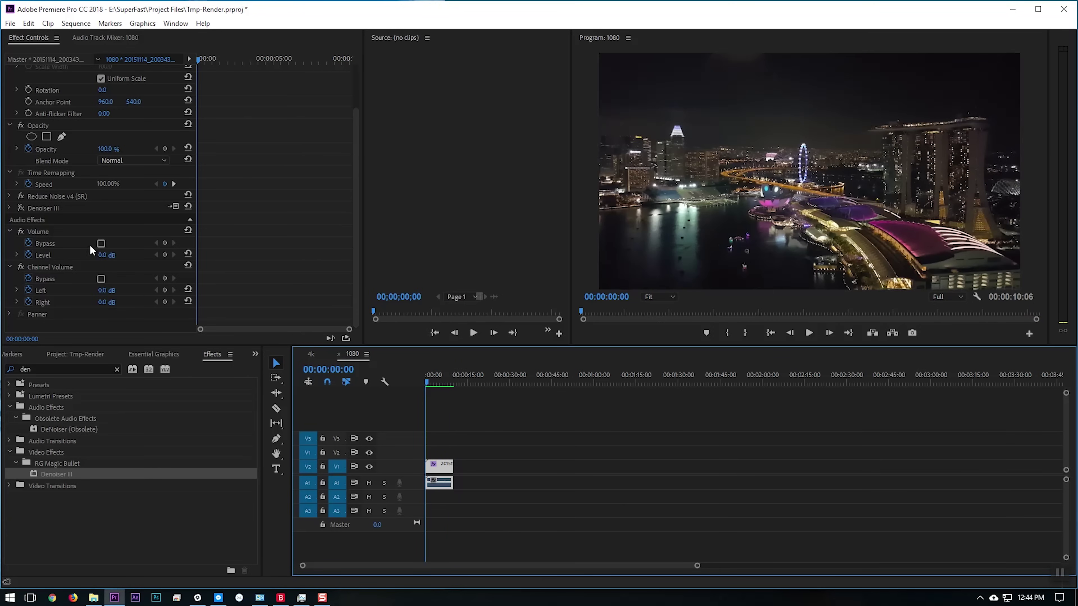
click(22, 208)
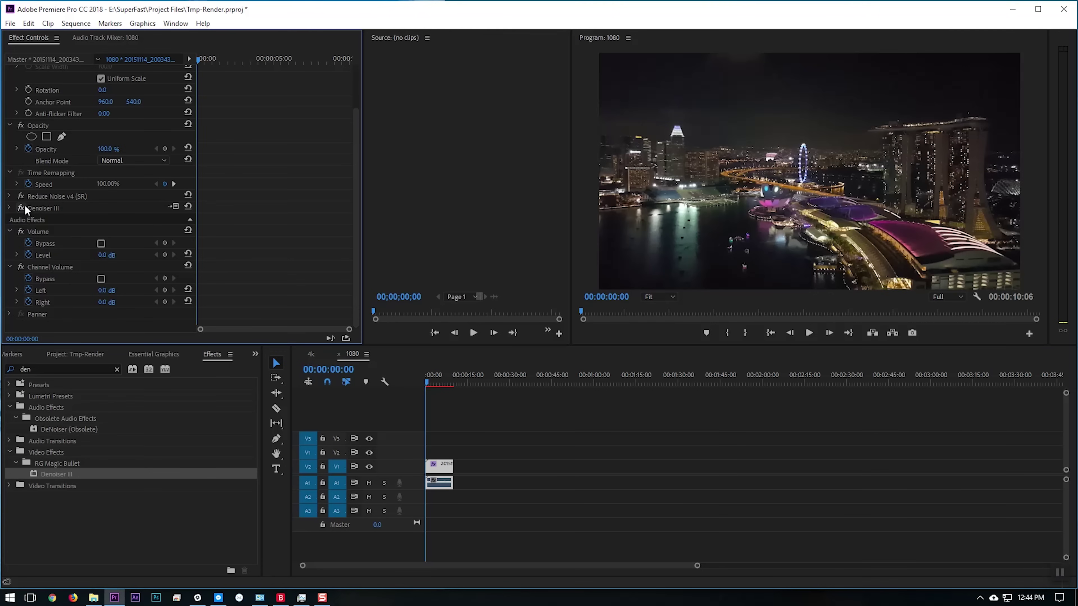
click(22, 208)
click(435, 384)
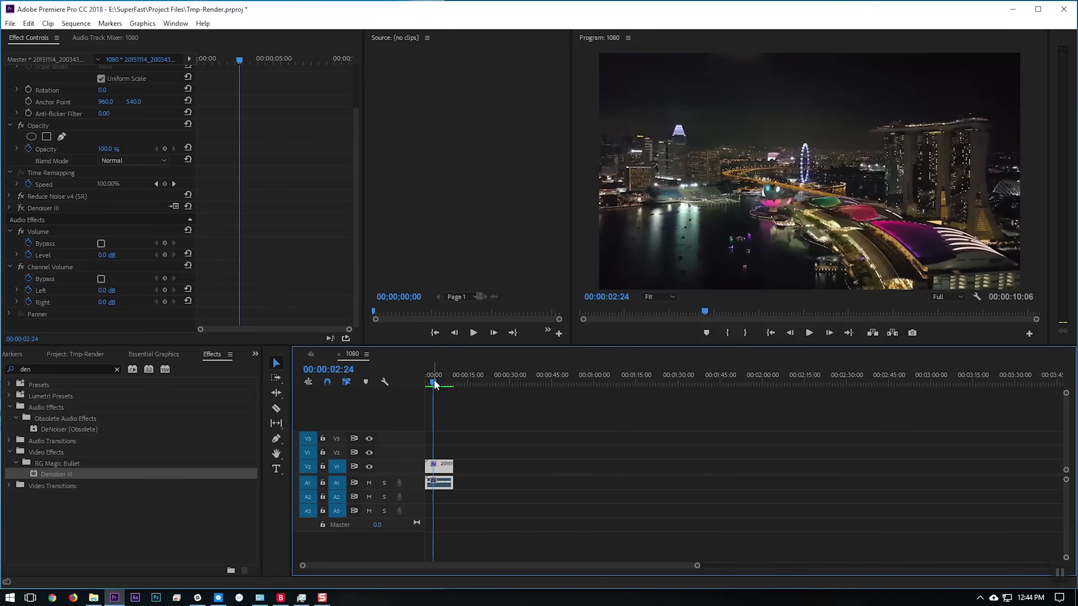
click(21, 197)
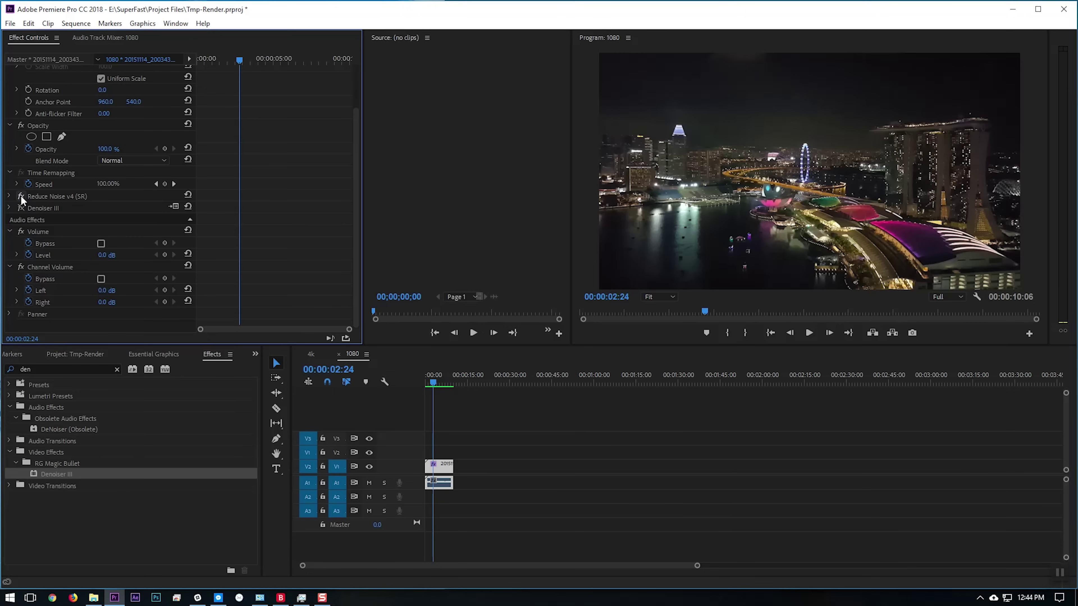
click(22, 196)
Re-enable Denoiser III on the skyline clip and play it from the start to judge it.
click(21, 209)
click(428, 384)
key(space)
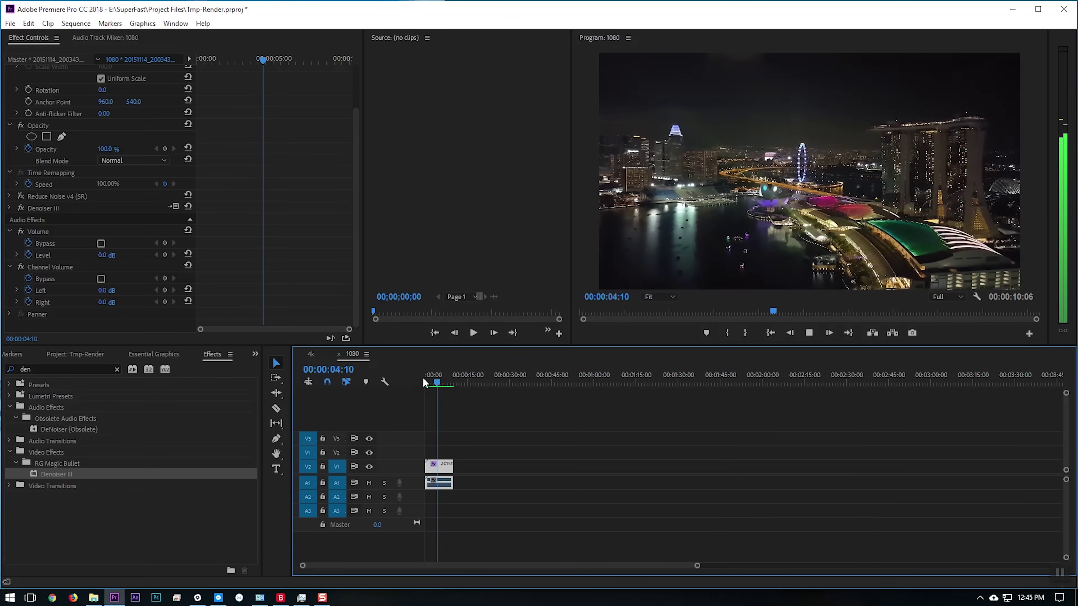
key(space)
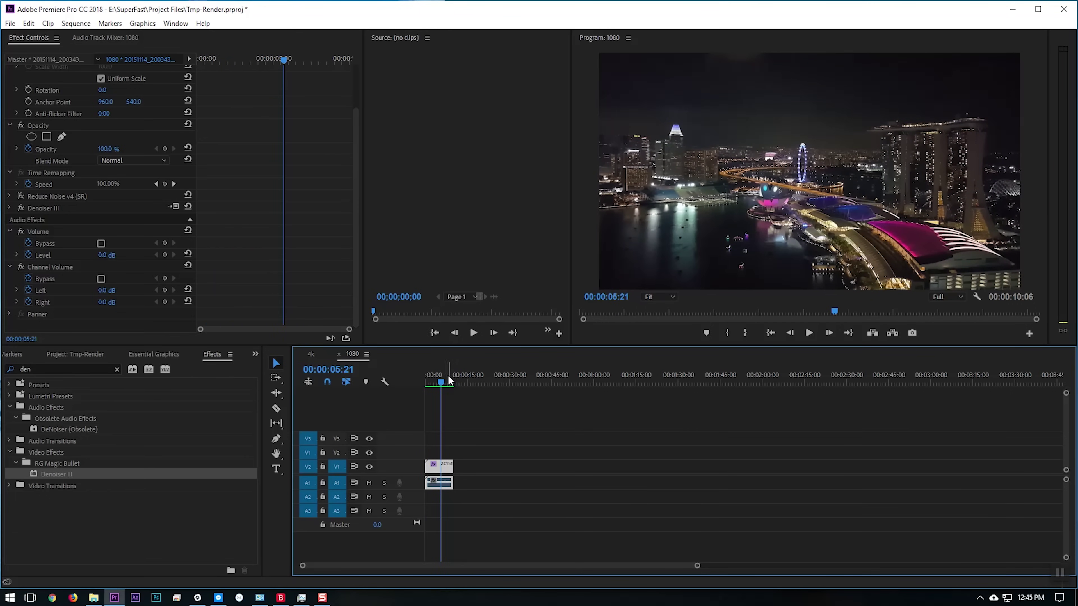
drag(441, 379, 426, 381)
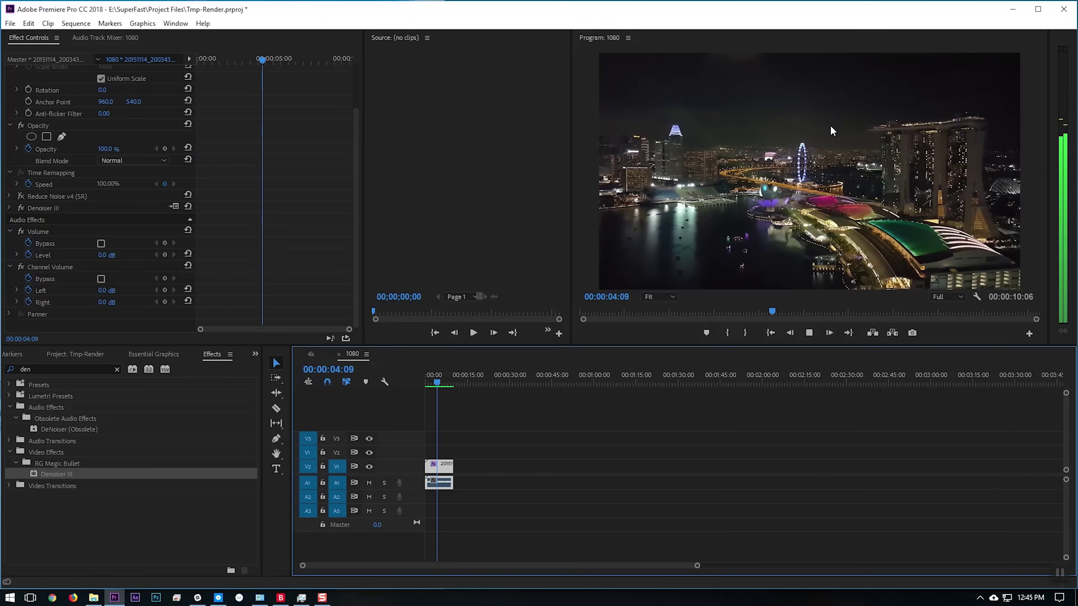
key(space)
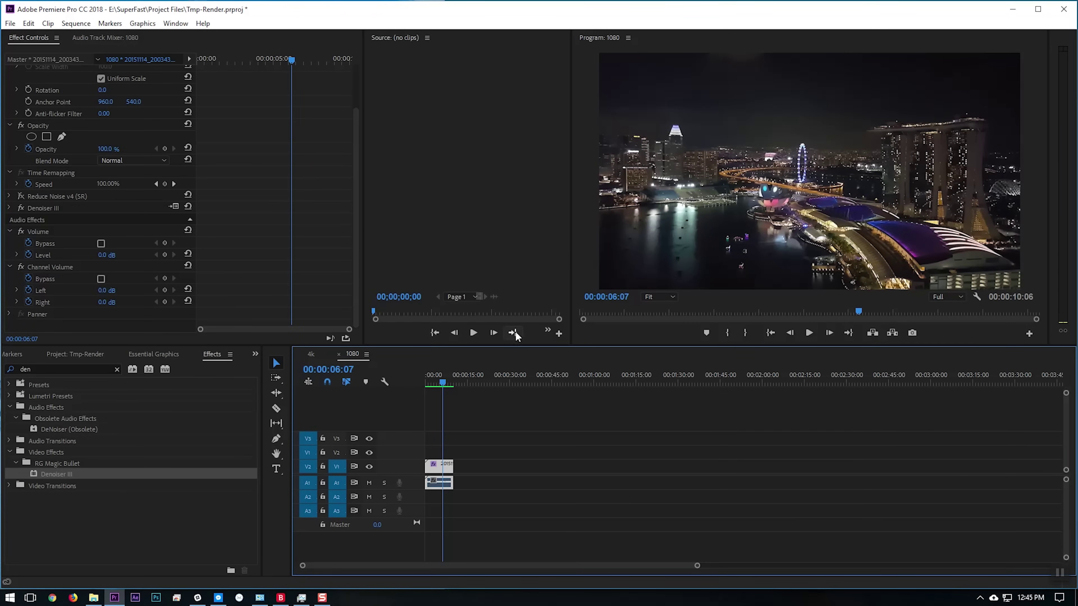
click(434, 385)
Play the 1080 skyline sequence with Denoiser III from its first frame.
key(space)
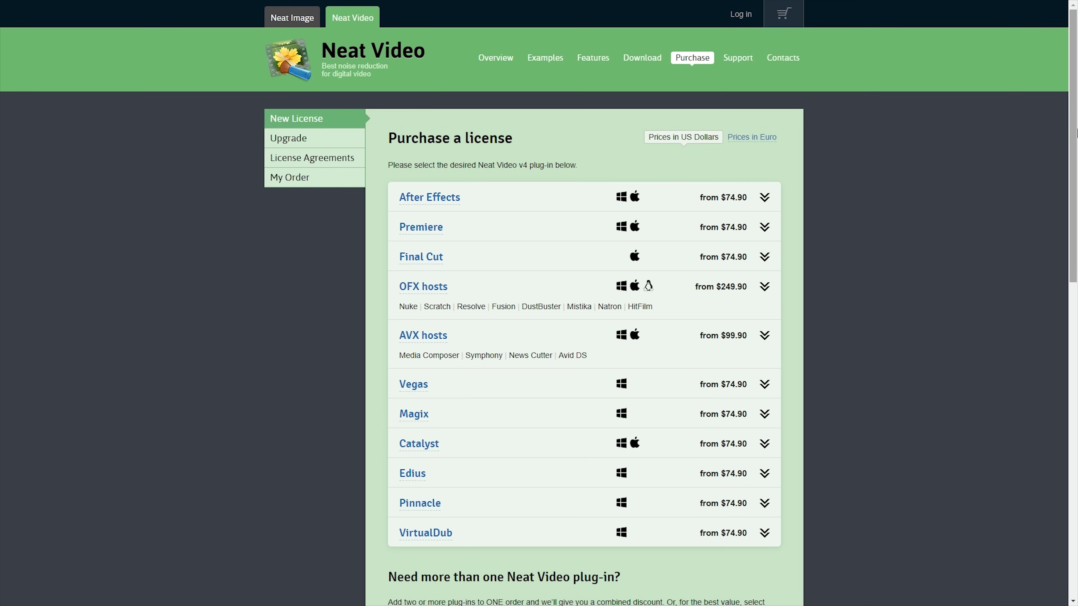
Expand the After Effects row to reveal its Home and Pro licence prices.
click(765, 198)
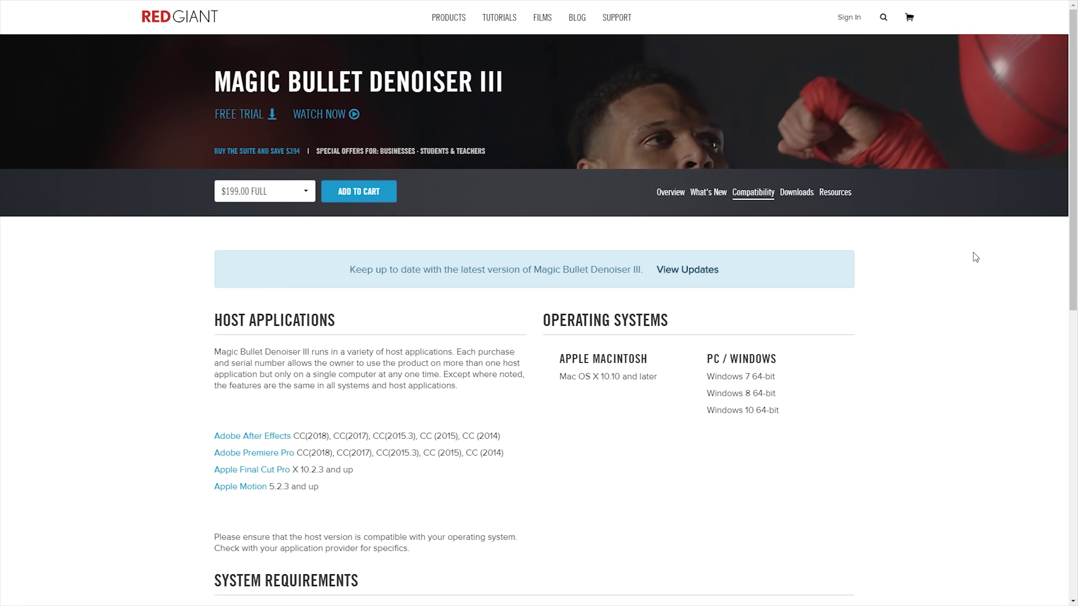
Show Denoiser III's price options: $199.00 full, $99.00 upgrade and $99.00 academic.
click(304, 192)
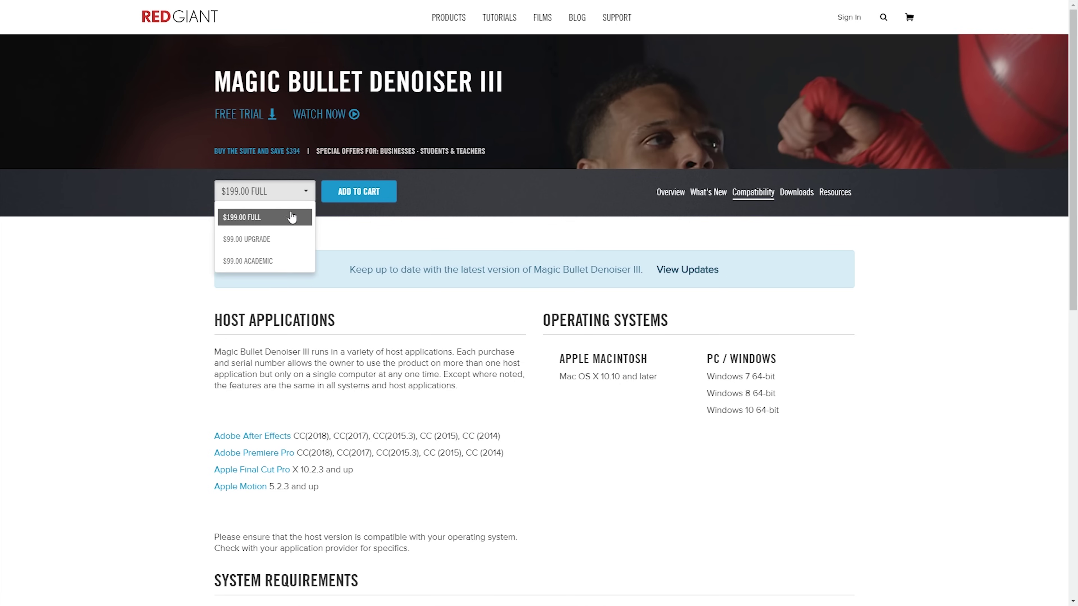